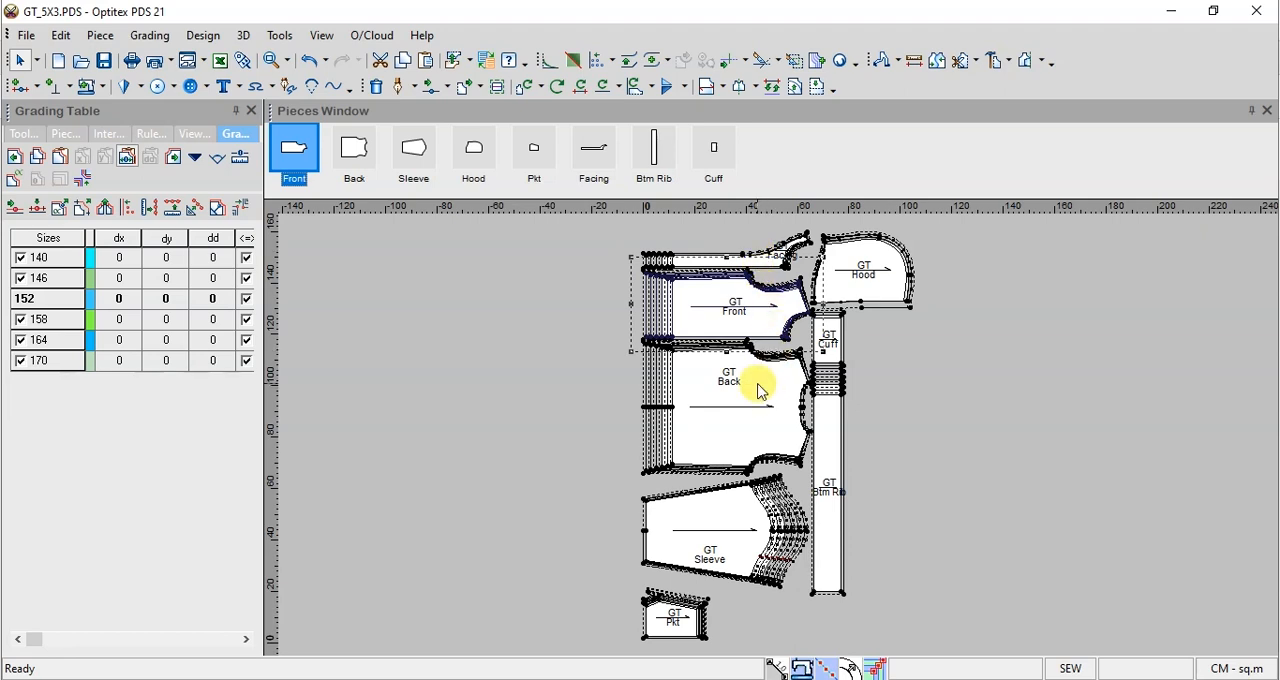
Step: Check the Back piece's name, quantity and material in its properties, and save the GT_5X3 pattern file
{"action": "left_click", "coordinate": [766, 388]}
{"action": "left_click", "coordinate": [766, 388]}
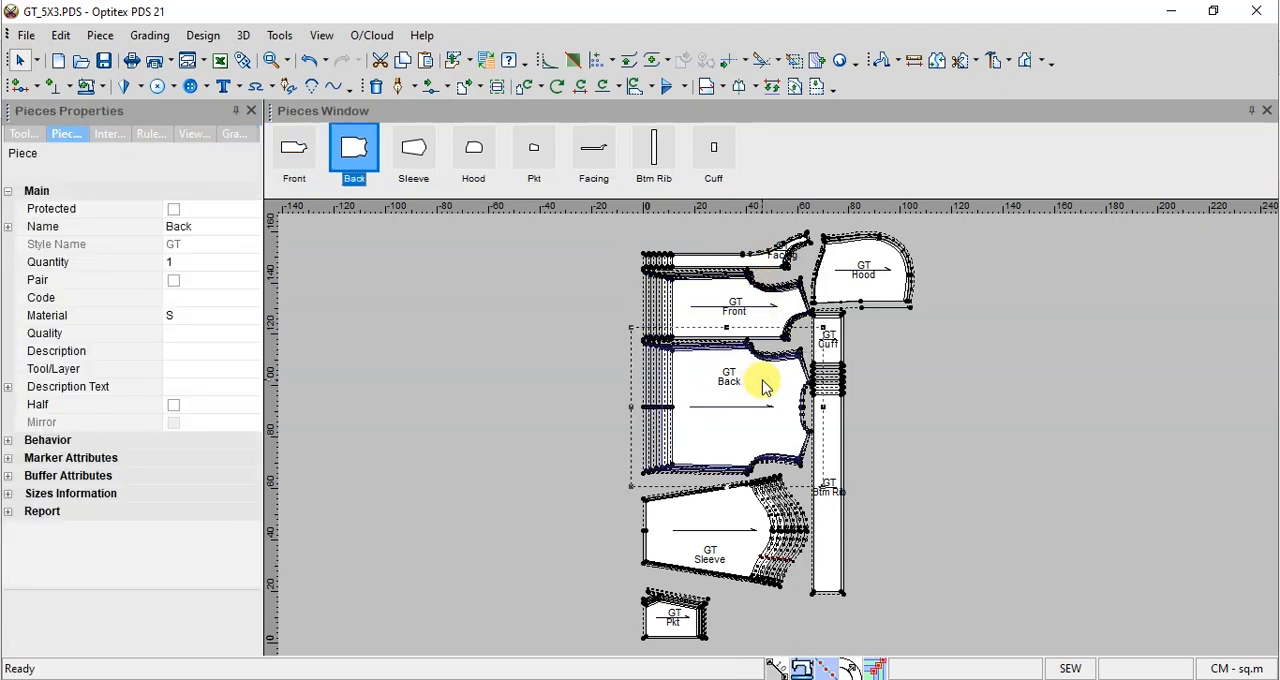
{"action": "left_click", "coordinate": [200, 229]}
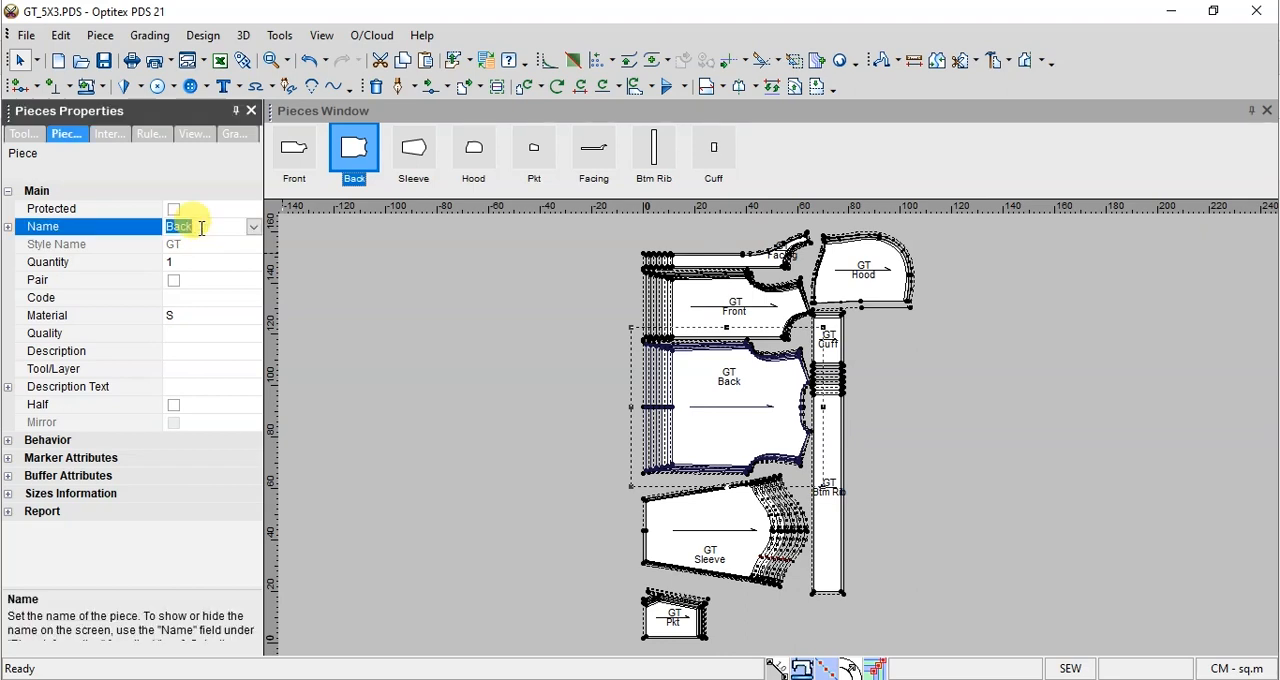
{"action": "left_click", "coordinate": [189, 265]}
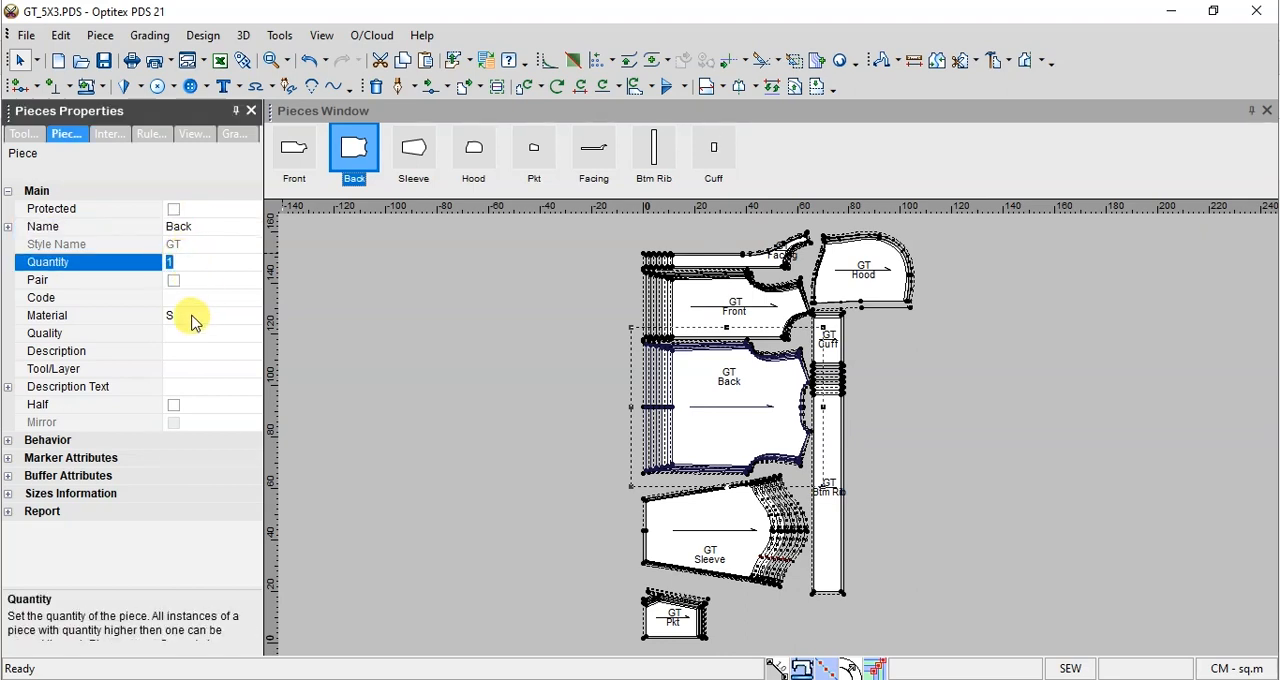
{"action": "left_click", "coordinate": [192, 318]}
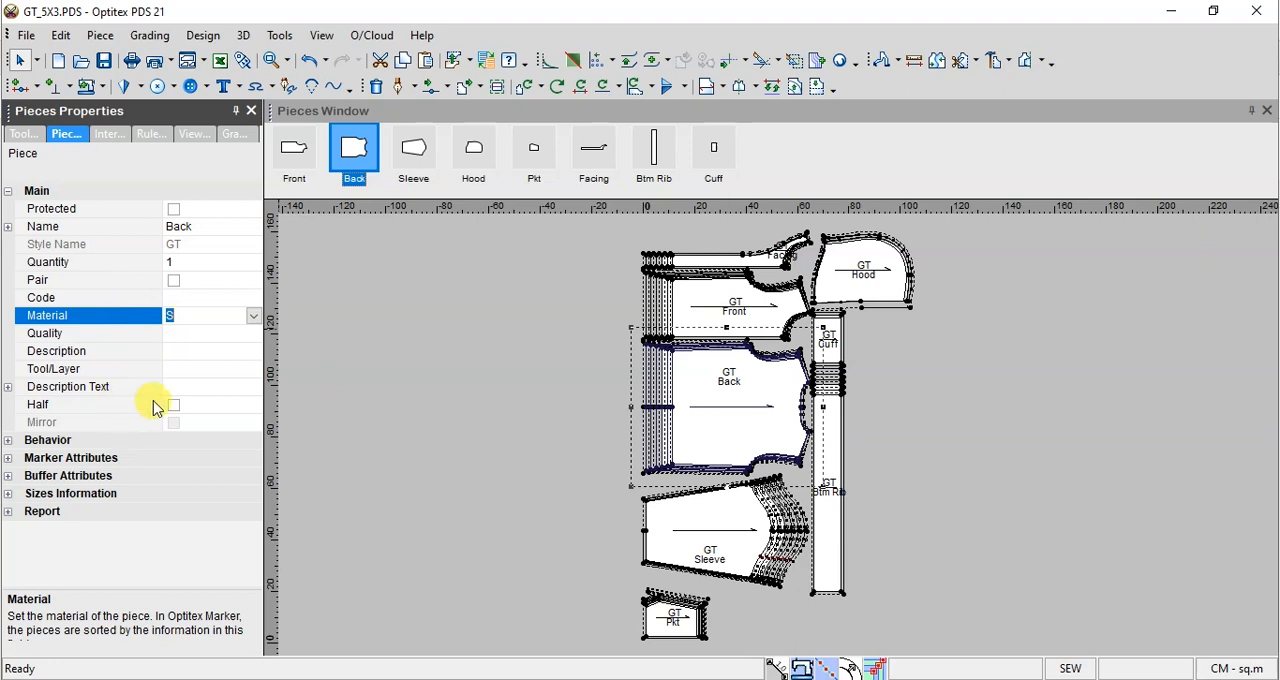
{"action": "left_click", "coordinate": [434, 379]}
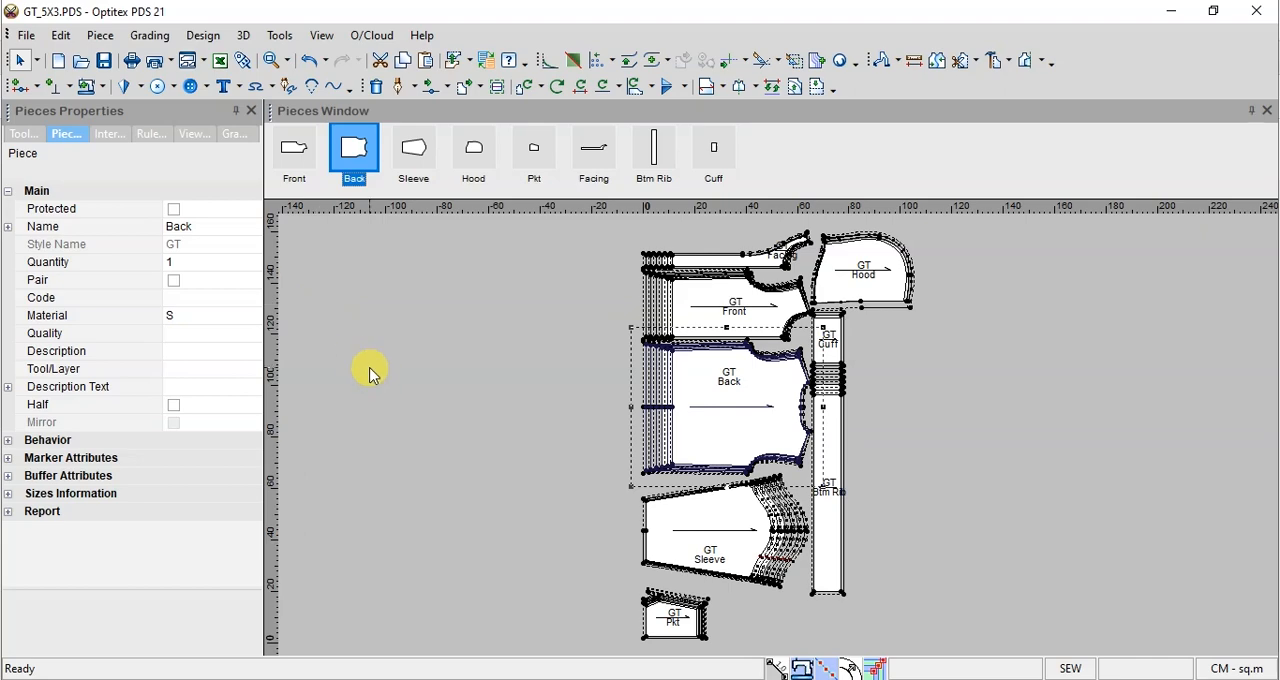
{"action": "key", "text": "ctrl+s"}
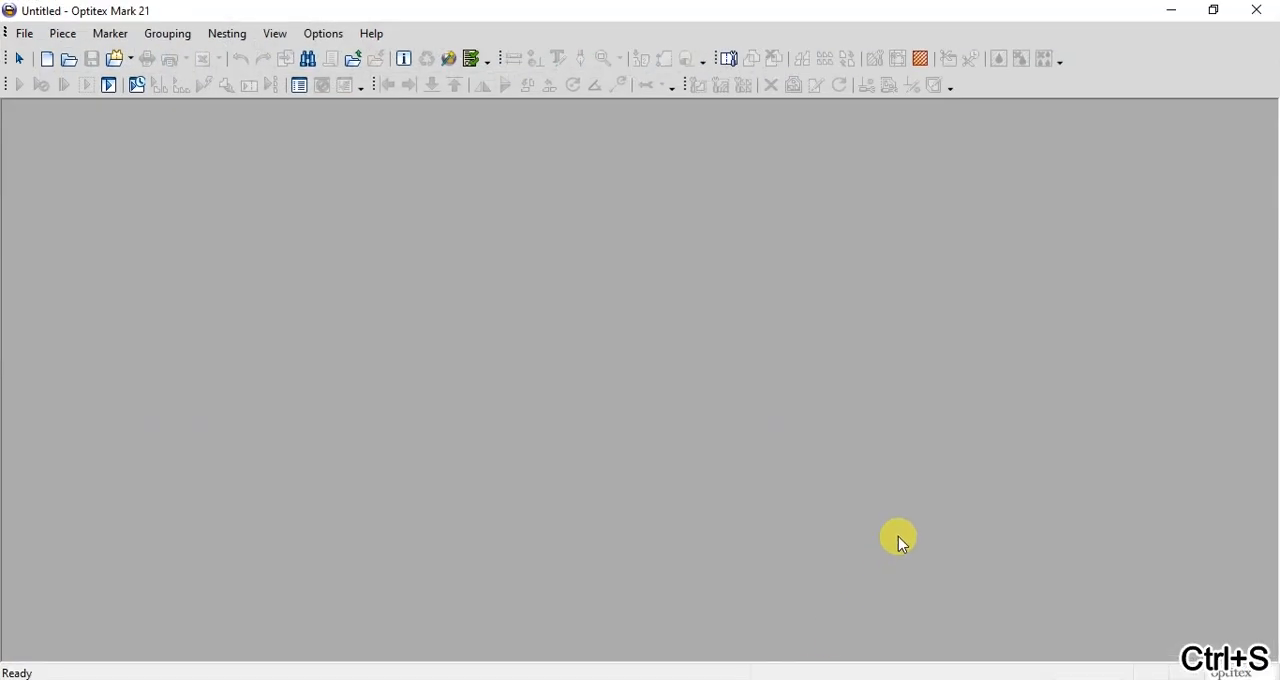
Step: Switch to Optitex Mark and define a new marker 56 inches wide and 600 inches long
{"action": "left_click", "coordinate": [50, 60]}
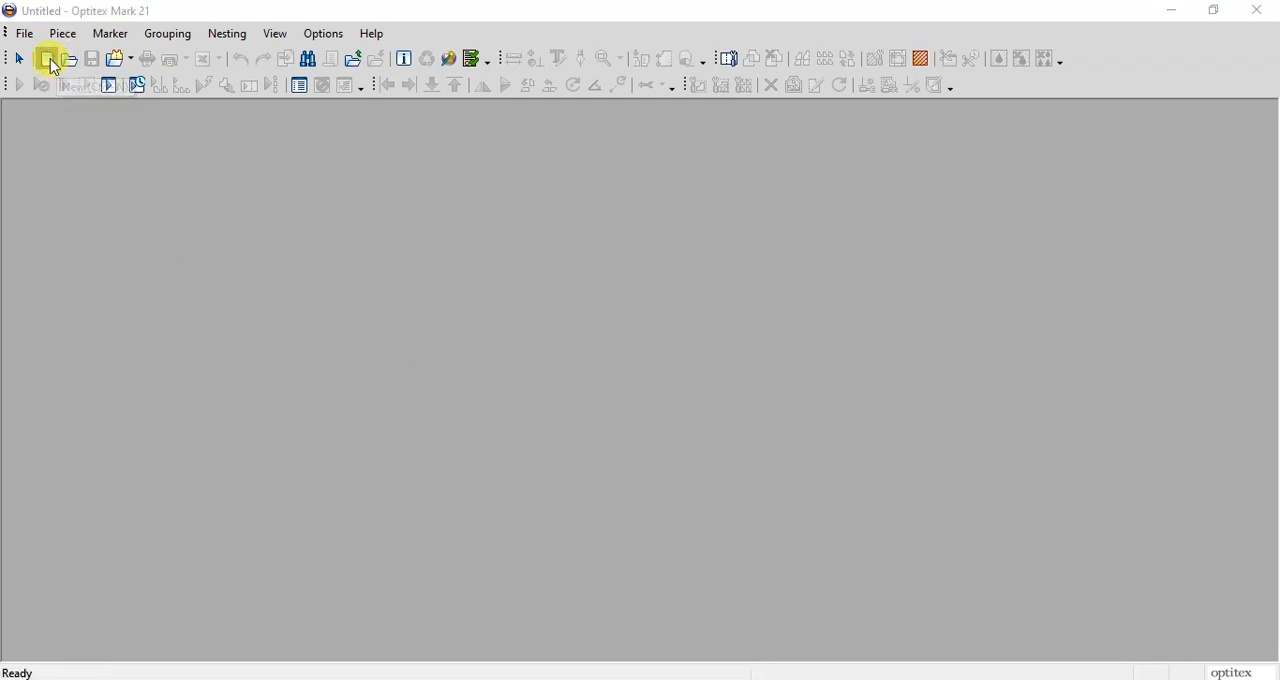
{"action": "left_click_drag", "start_coordinate": [240, 65], "coordinate": [441, 107]}
{"action": "left_click", "coordinate": [353, 174]}
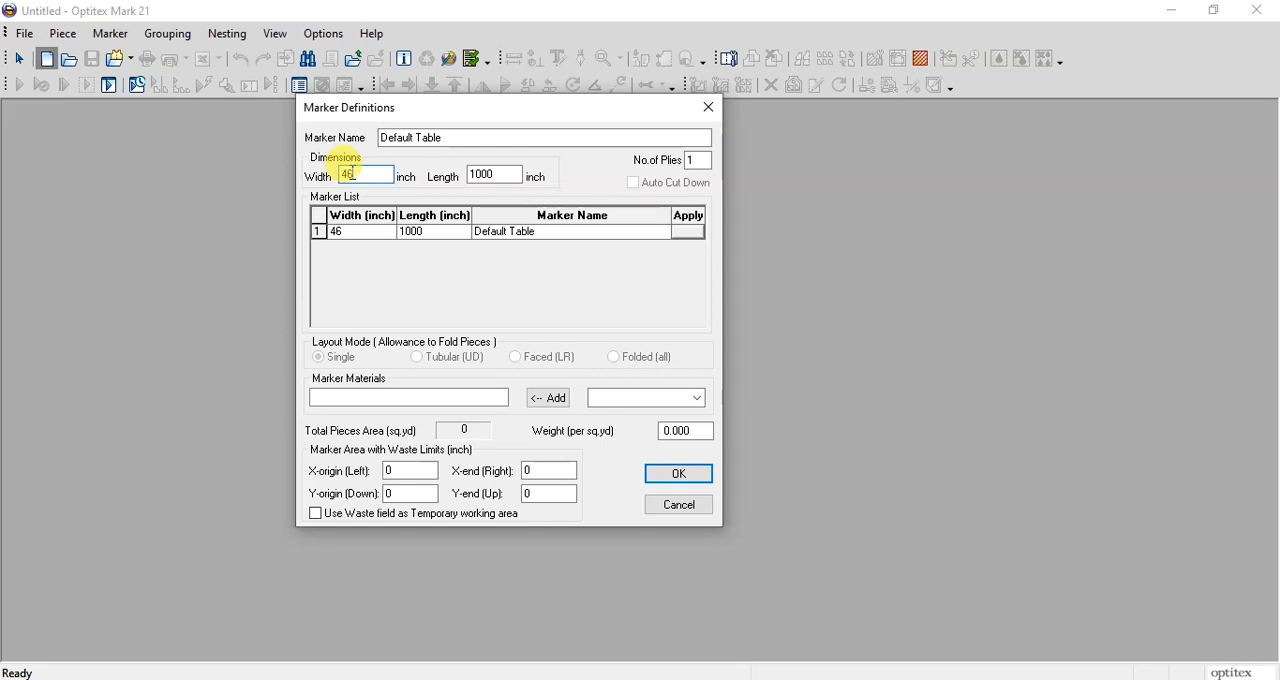
{"action": "double_click", "coordinate": [357, 177]}
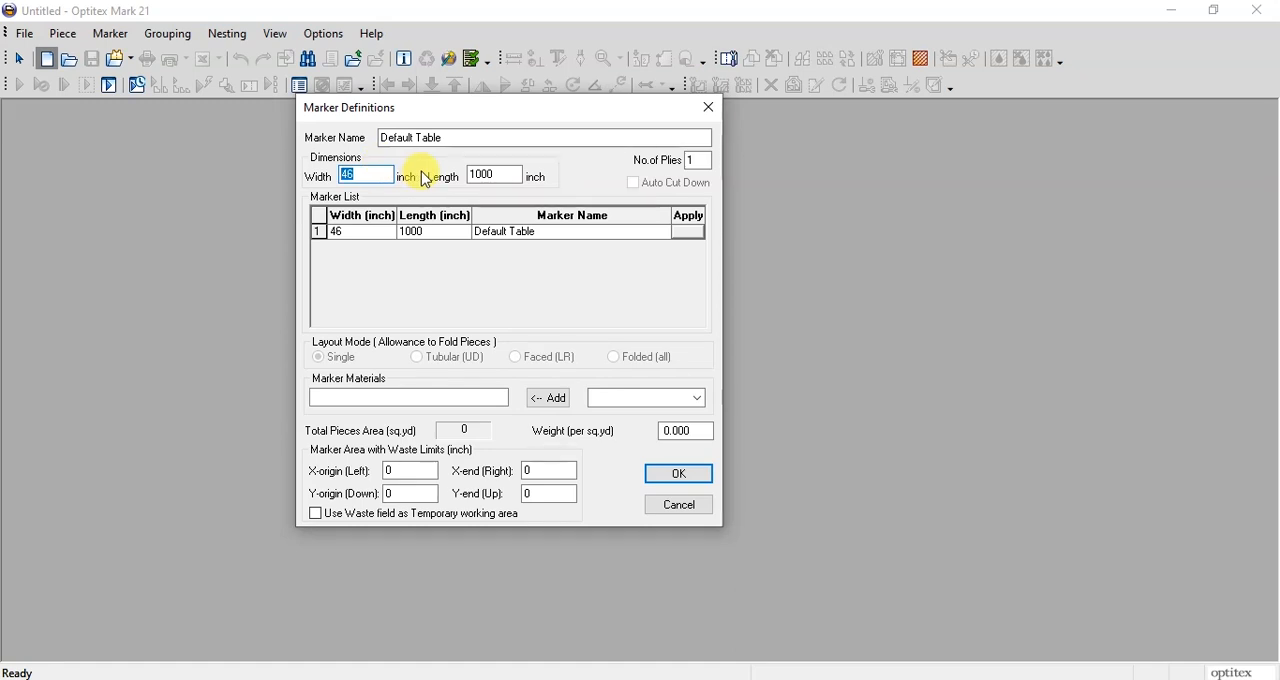
{"action": "type", "text": "5"}
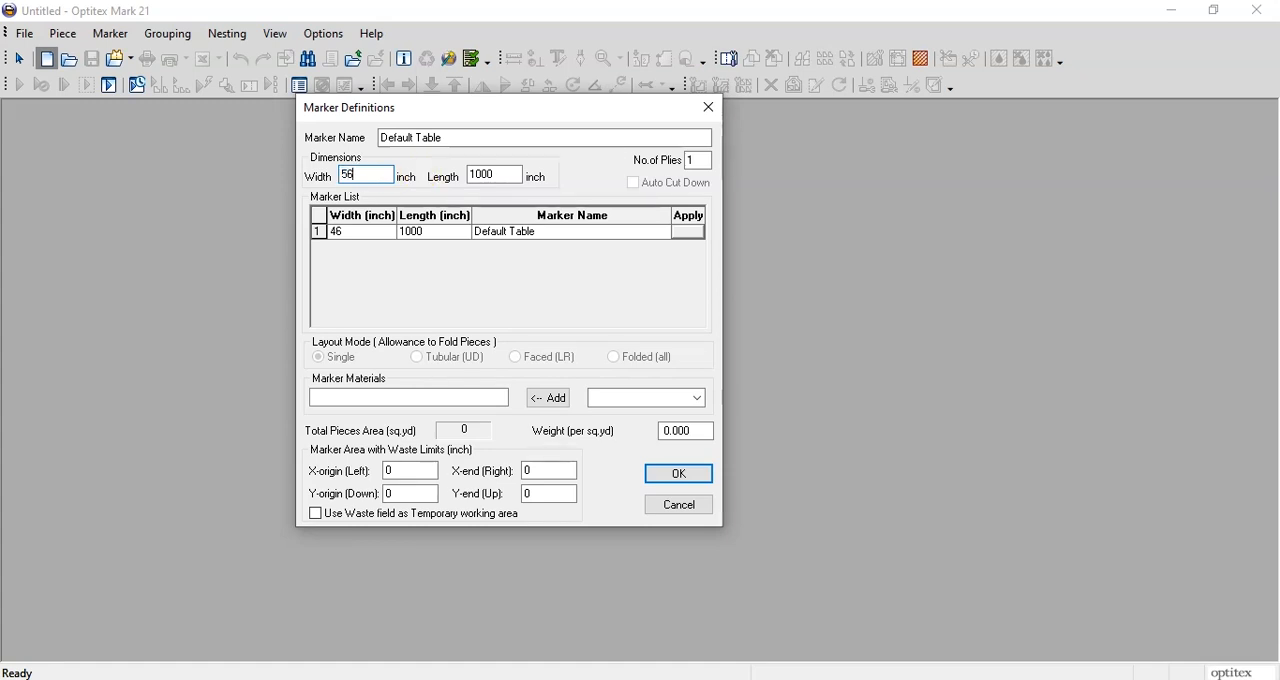
{"action": "left_click", "coordinate": [505, 179]}
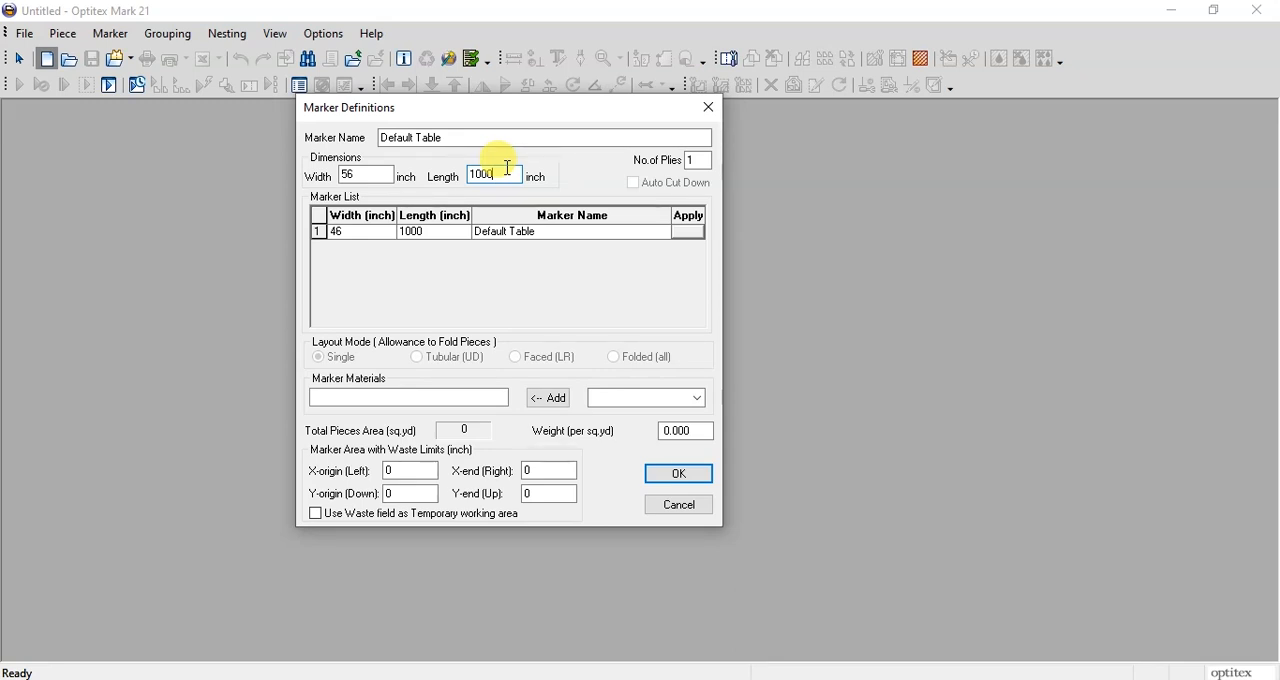
{"action": "left_click", "coordinate": [673, 481]}
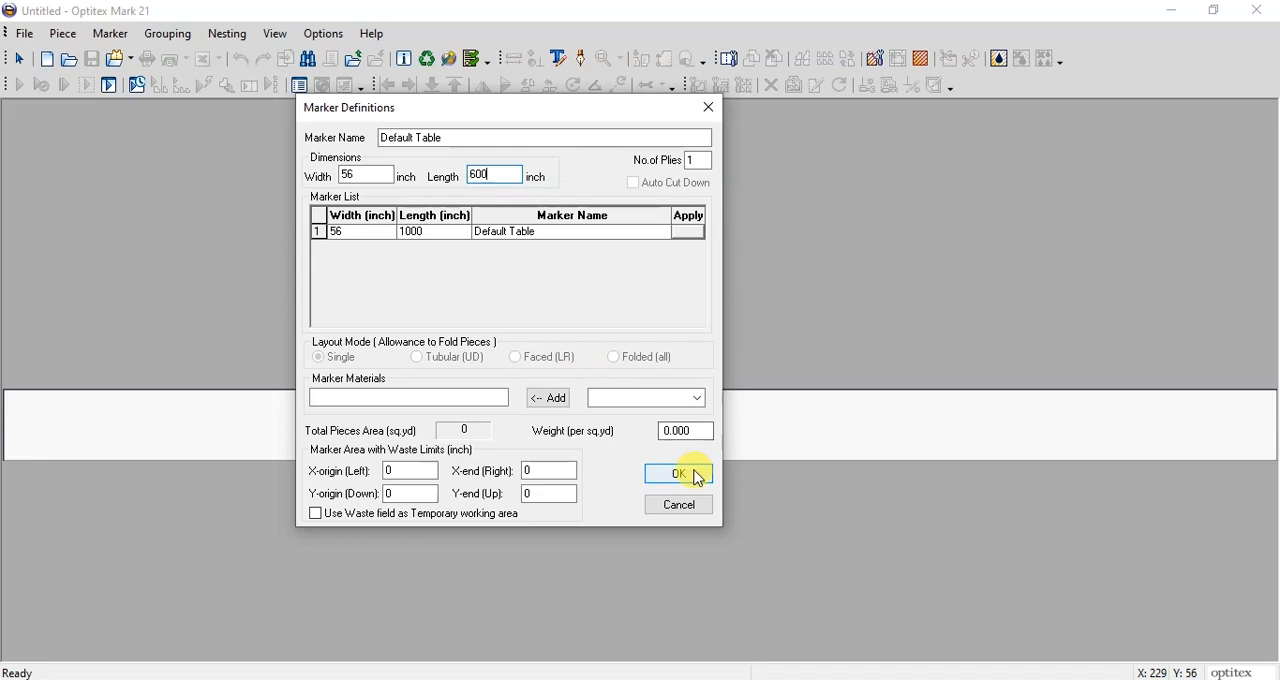
{"action": "left_click", "coordinate": [698, 476]}
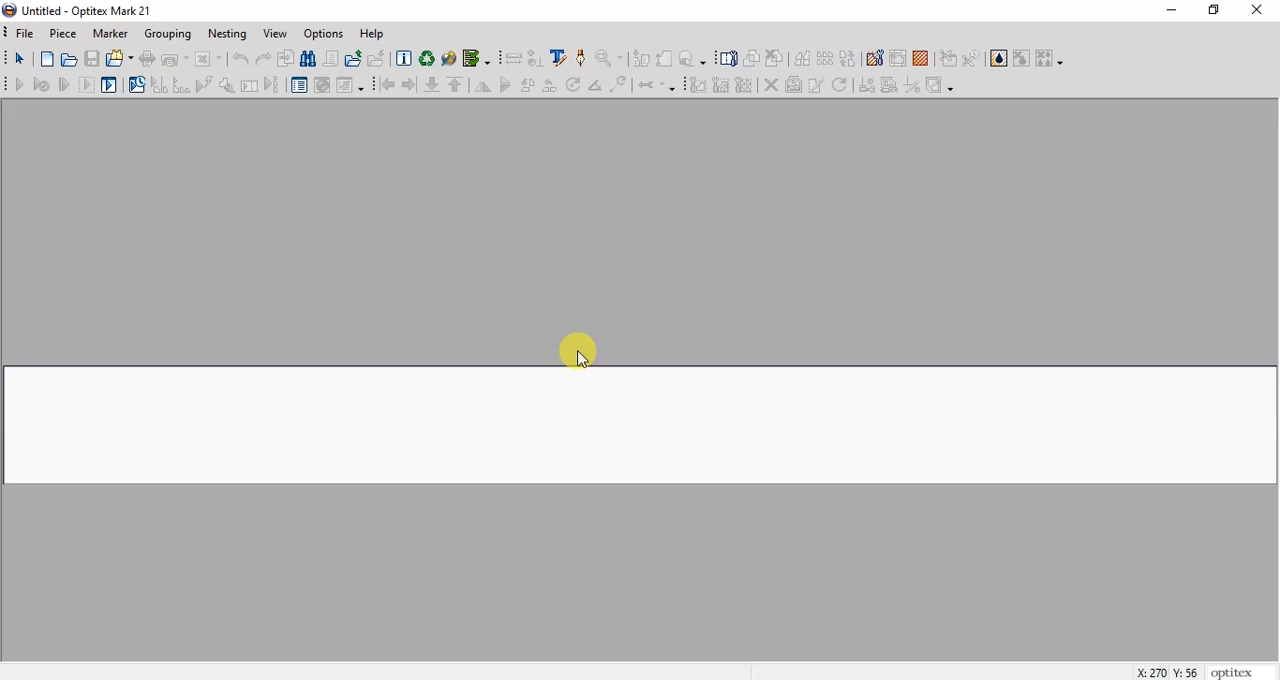
Step: Try to load the style file GT_5X3 into the marker order
{"action": "left_click", "coordinate": [119, 60]}
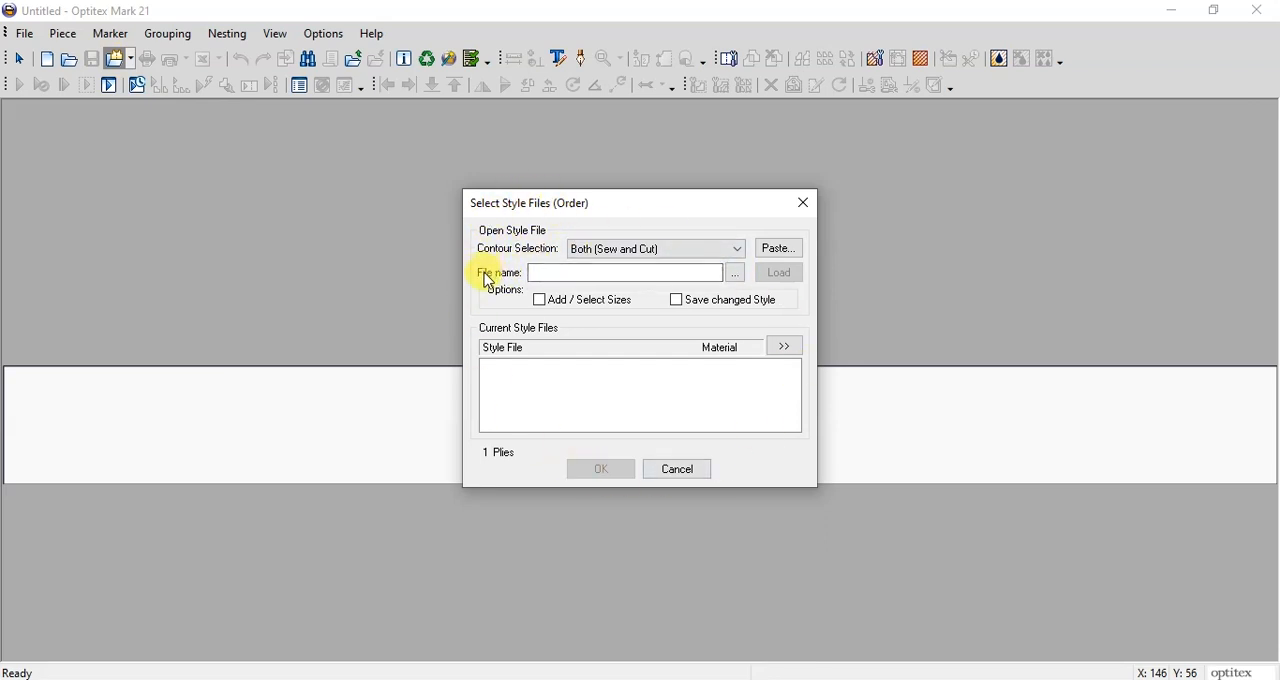
{"action": "left_click", "coordinate": [540, 273]}
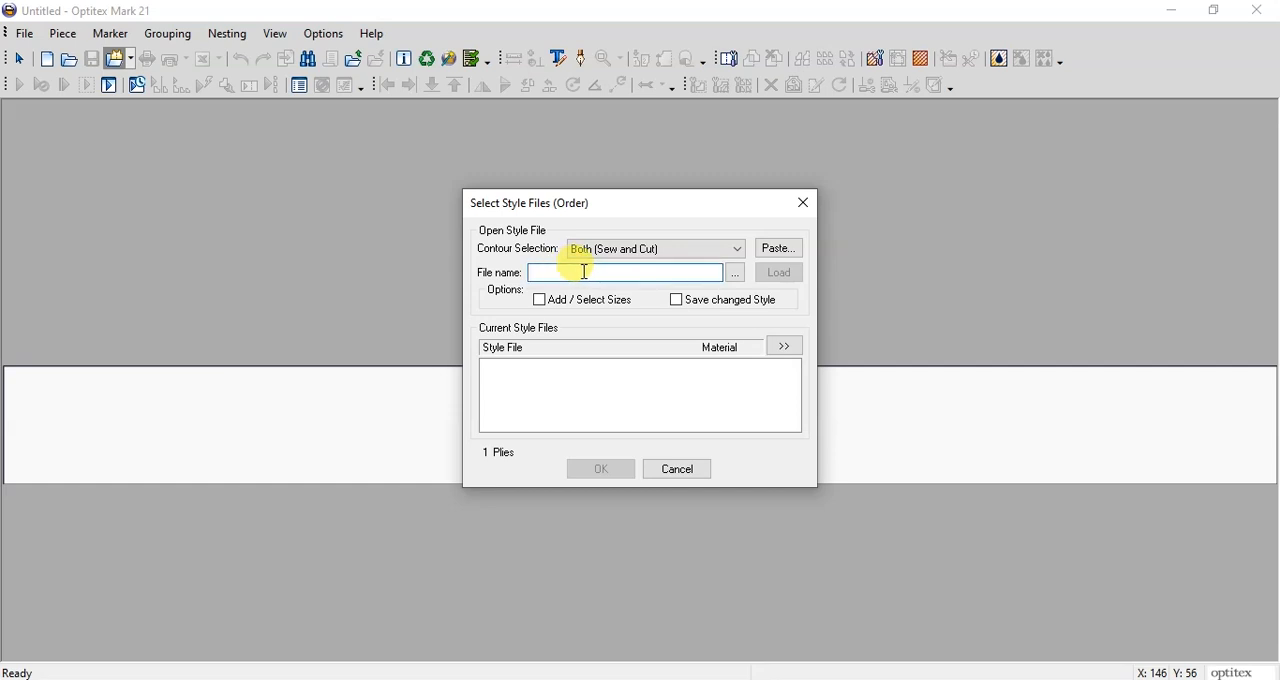
{"action": "type", "text": "GT_5X3"}
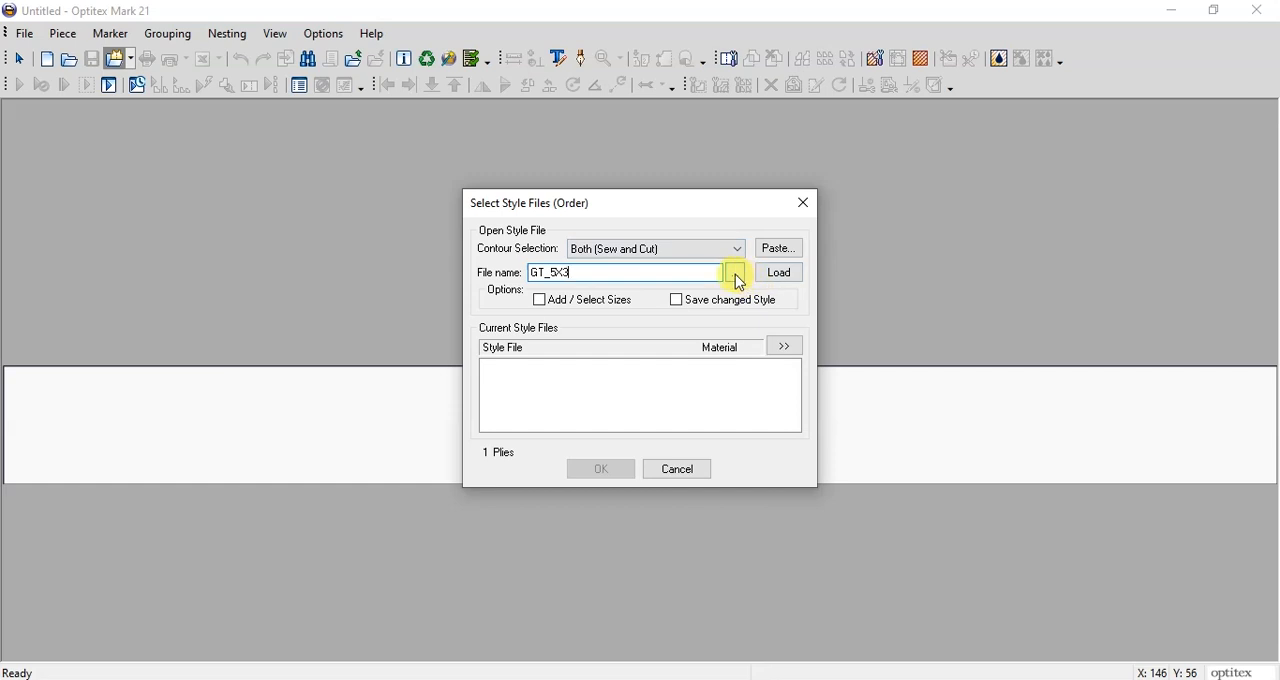
{"action": "left_click", "coordinate": [736, 276]}
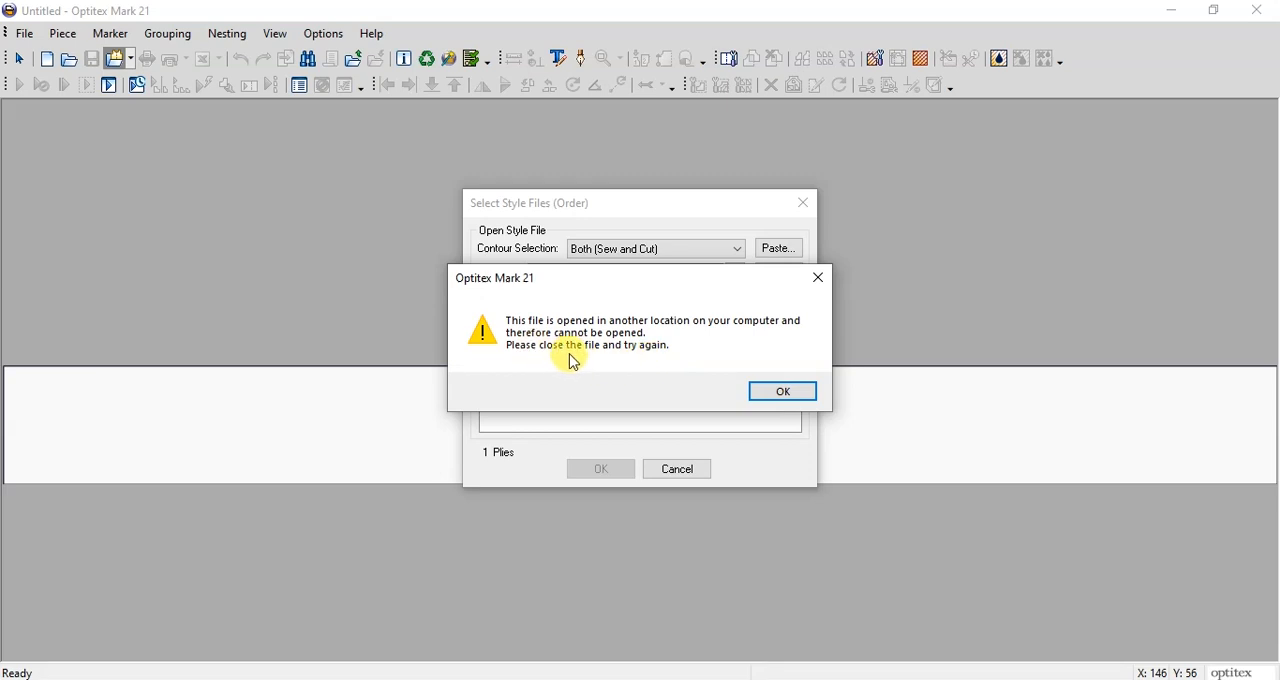
{"action": "left_click", "coordinate": [780, 396]}
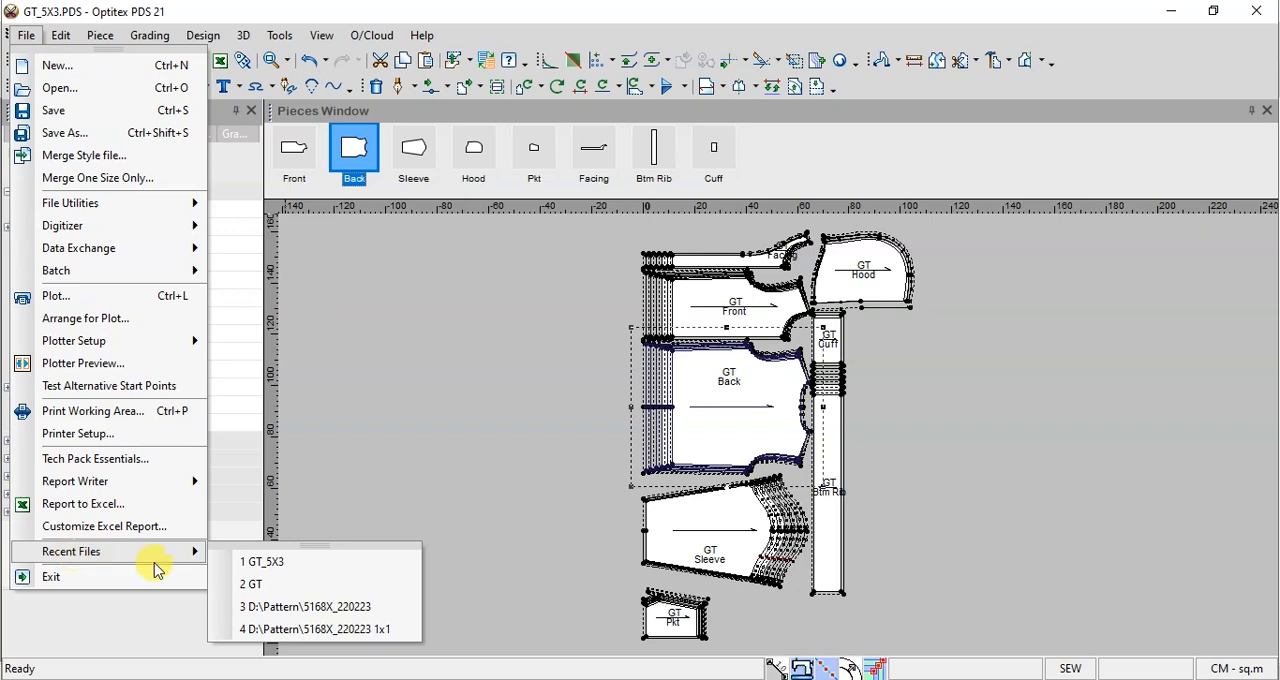
Step: Switch to Optitex PDS and open the recent file GT to release GT_5X3, and browse for GT_5X3 from the Optitex Mark order
{"action": "left_click", "coordinate": [250, 580]}
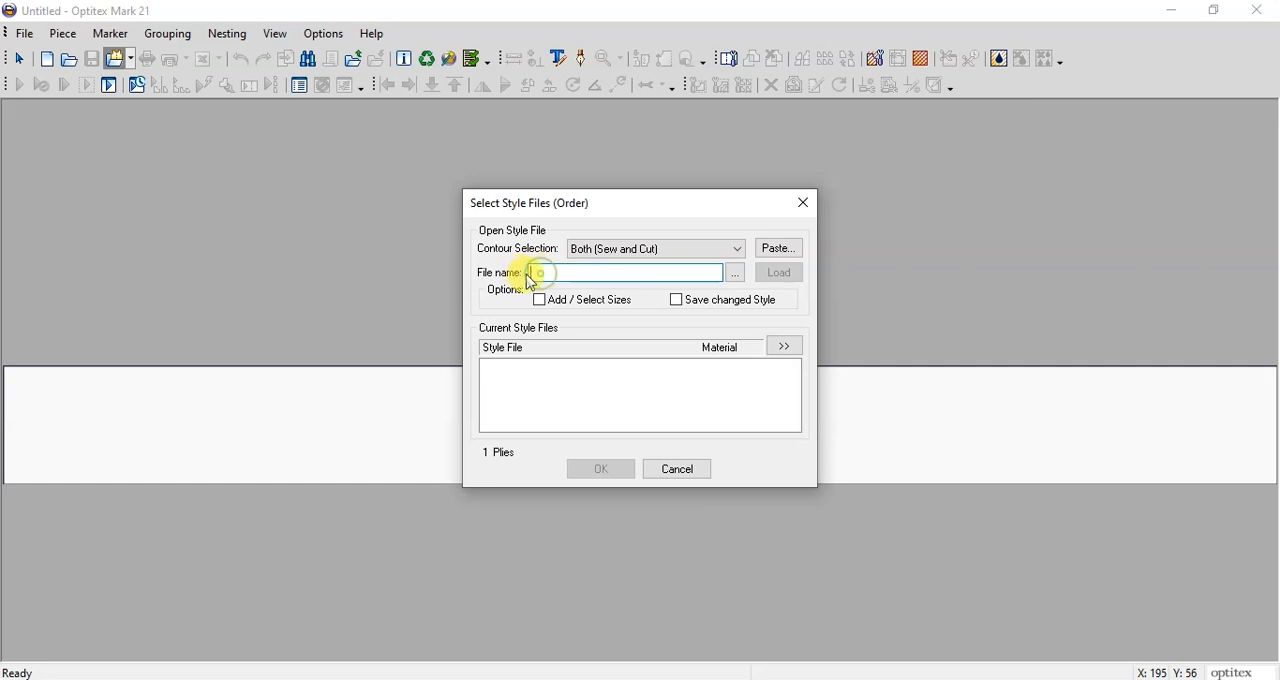
{"action": "left_click", "coordinate": [738, 278]}
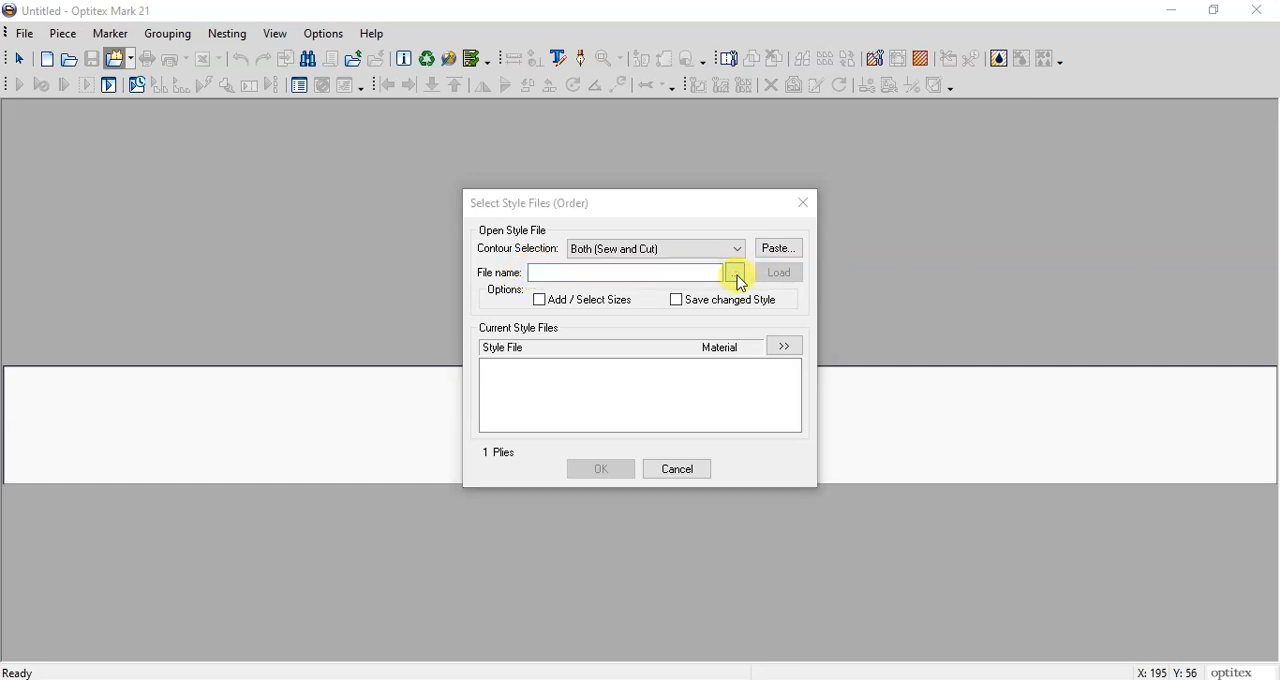
{"action": "left_click", "coordinate": [418, 262]}
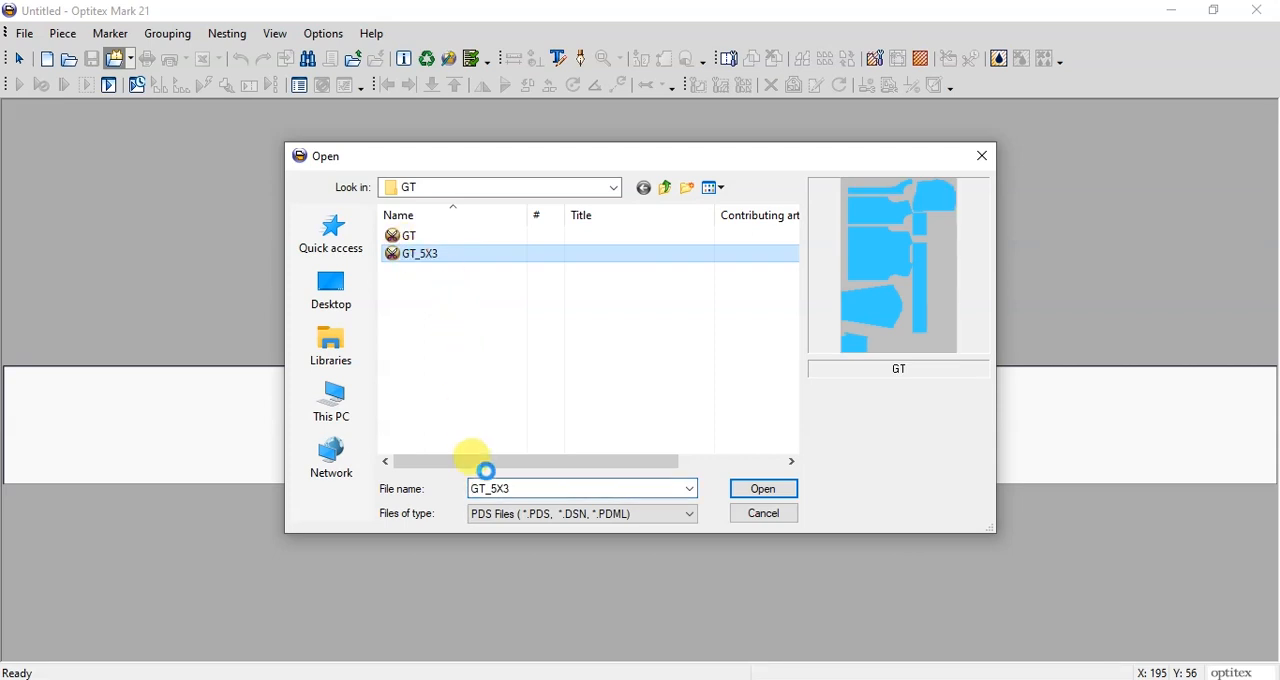
Step: Copy the file name GT_5X3, load that style file into the order, and enter GT_5X3 as the style name
{"action": "right_click", "coordinate": [414, 254]}
{"action": "left_click", "coordinate": [487, 643]}
{"action": "key", "text": "ctrl+c"}
{"action": "left_click", "coordinate": [443, 294]}
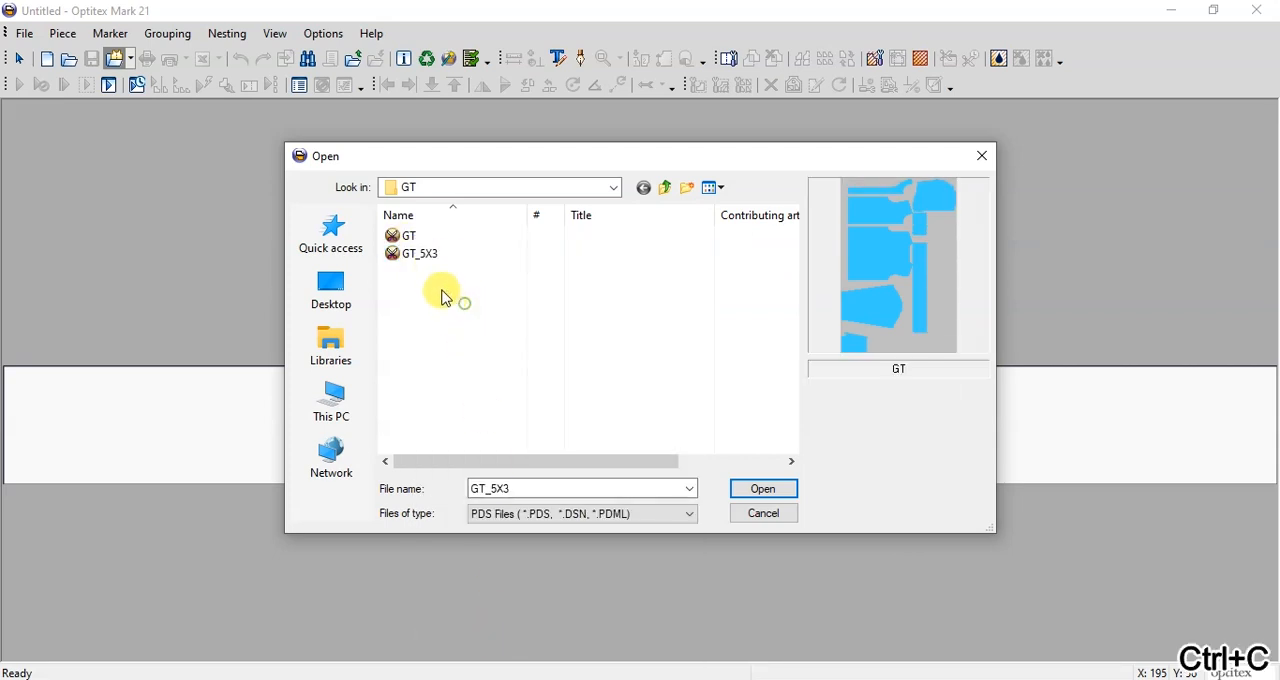
{"action": "left_click", "coordinate": [770, 490]}
{"action": "left_click", "coordinate": [630, 273]}
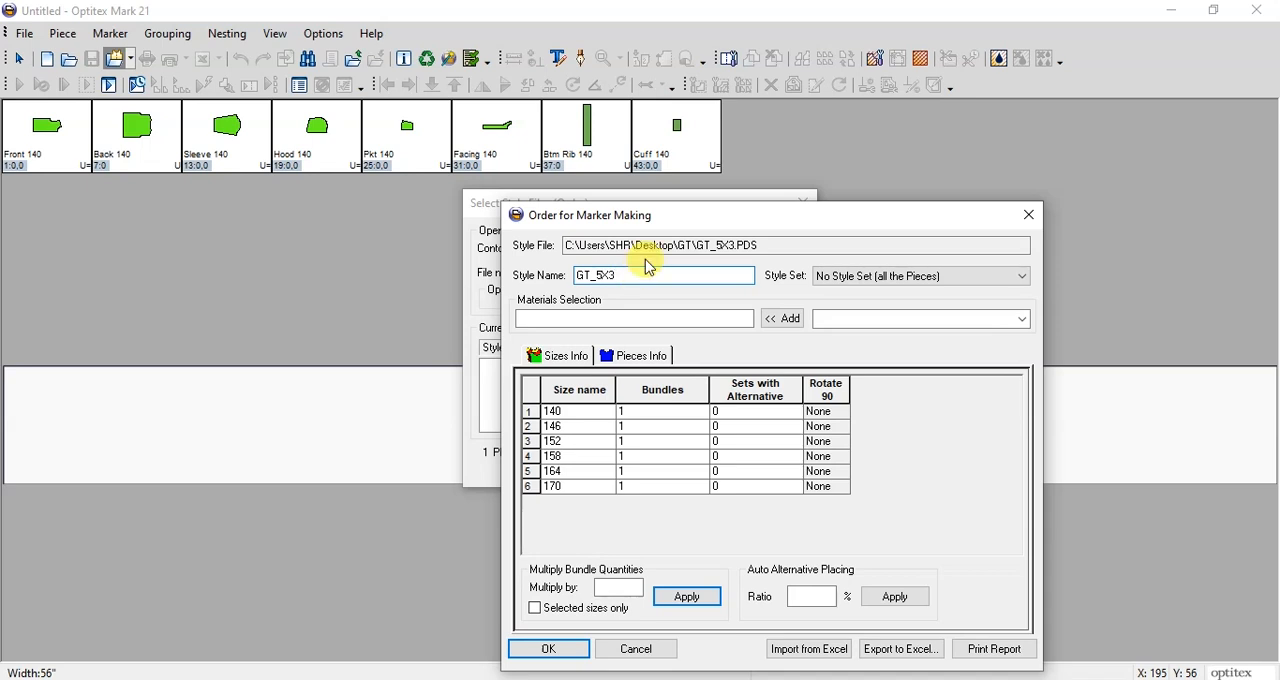
Step: Switch to Optitex PDS and check the material codes assigned to the Back and Btm Rib pieces
{"action": "left_click", "coordinate": [577, 316]}
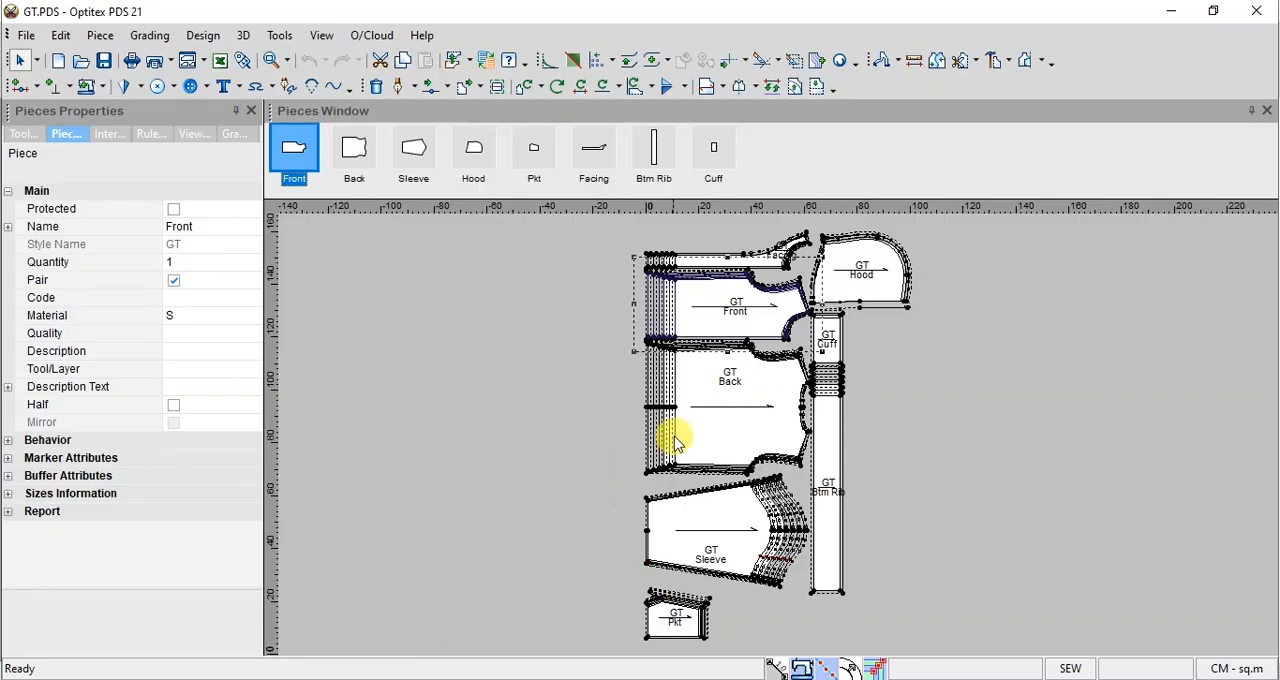
{"action": "left_click", "coordinate": [704, 422]}
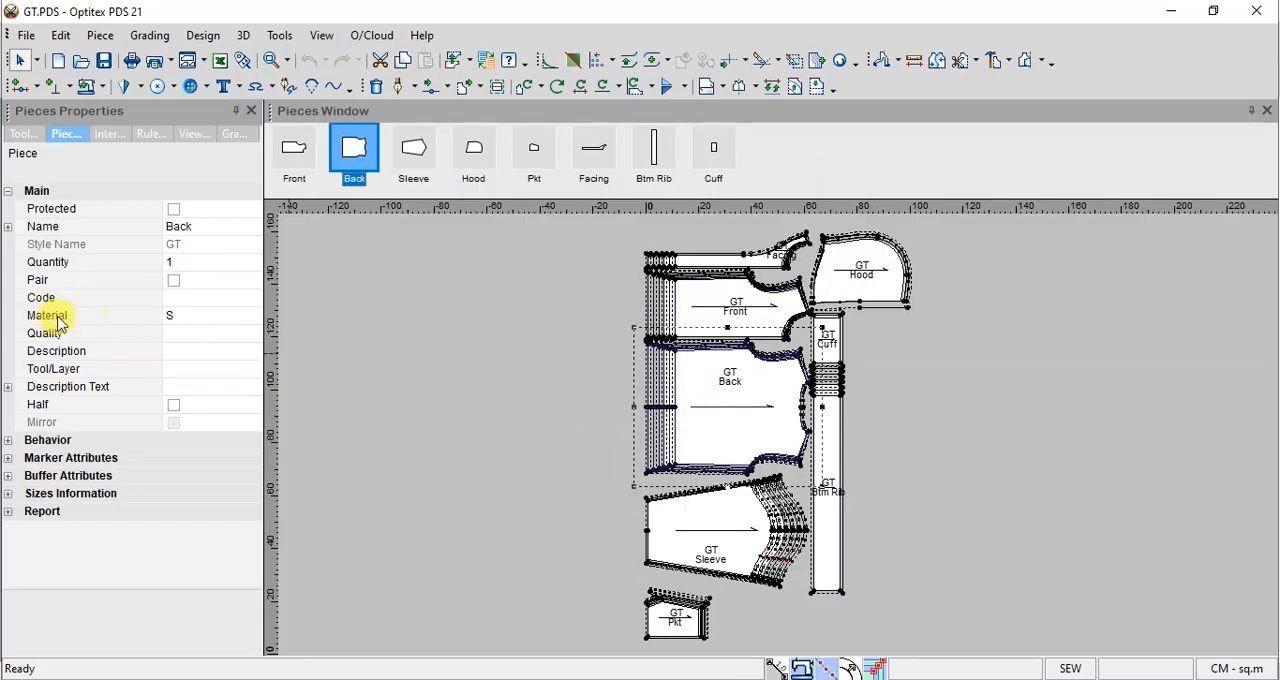
{"action": "left_click", "coordinate": [194, 316]}
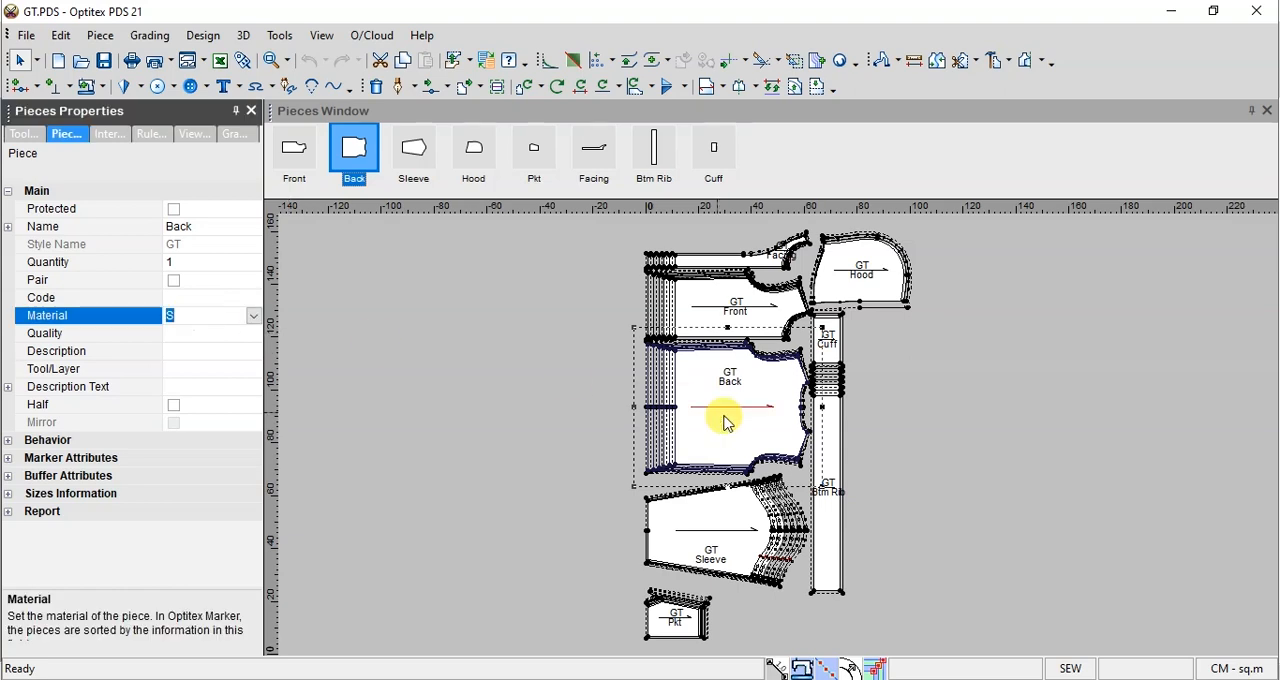
{"action": "left_click", "coordinate": [829, 424]}
{"action": "left_click", "coordinate": [191, 315]}
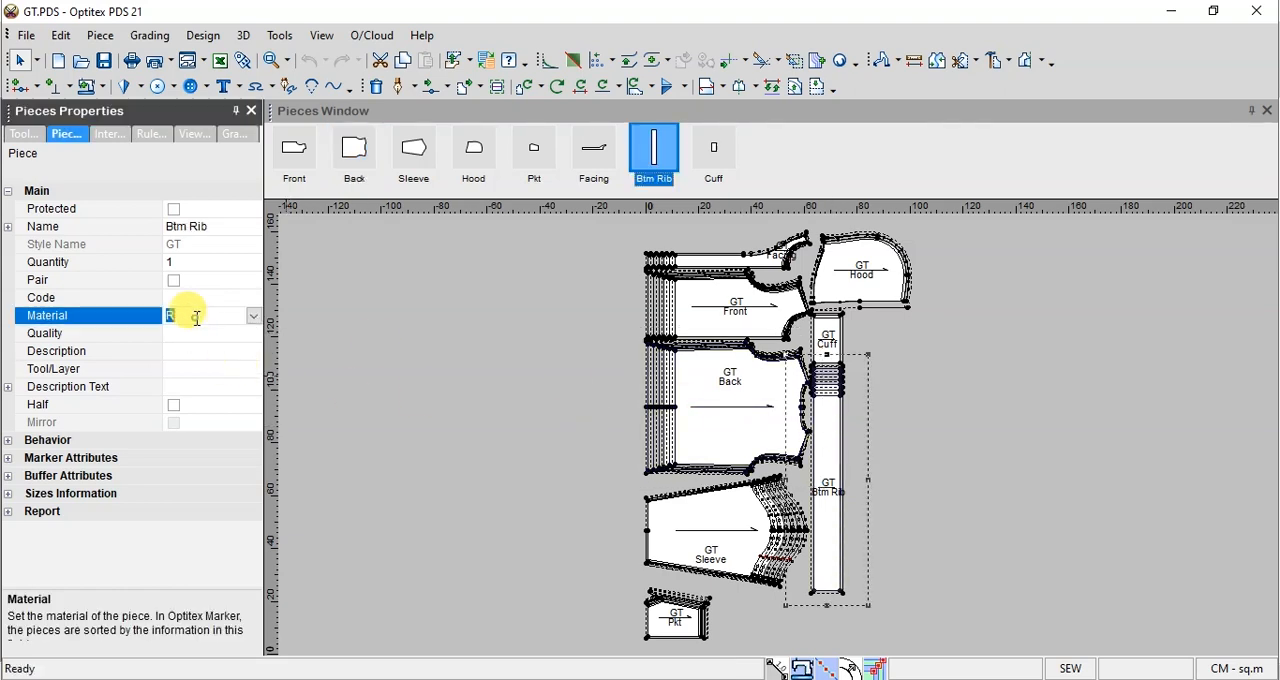
{"action": "left_click", "coordinate": [370, 334]}
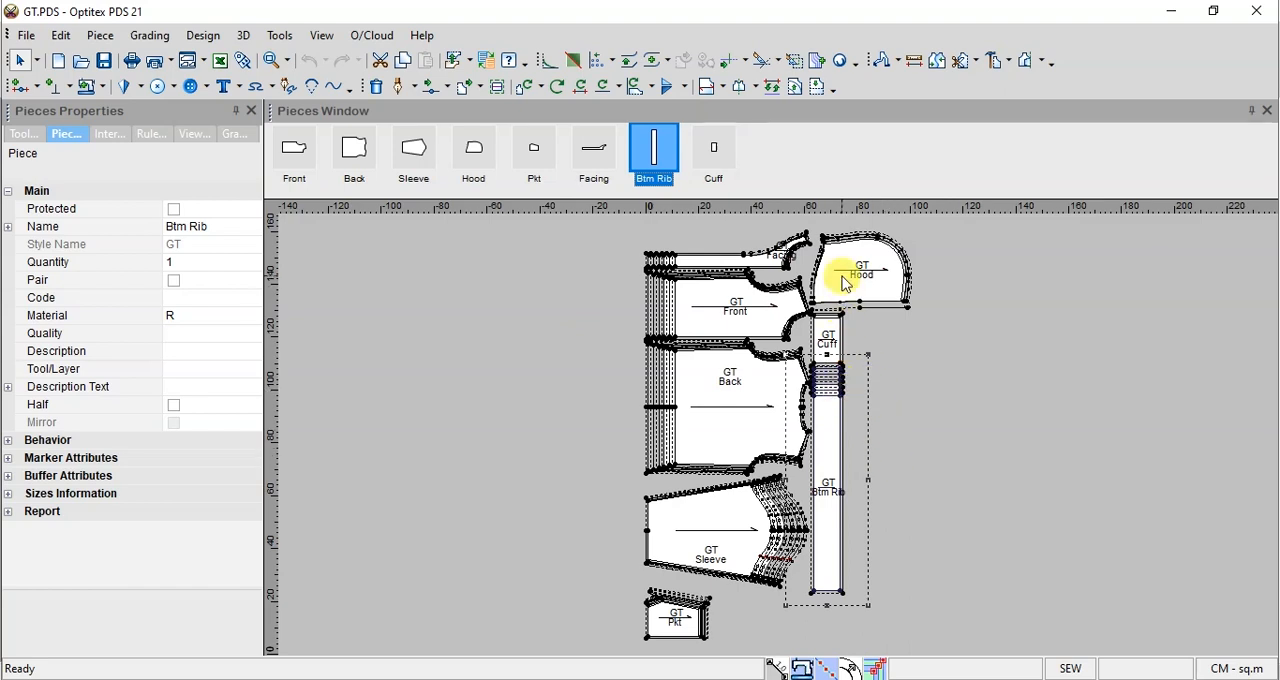
{"action": "left_click", "coordinate": [829, 415]}
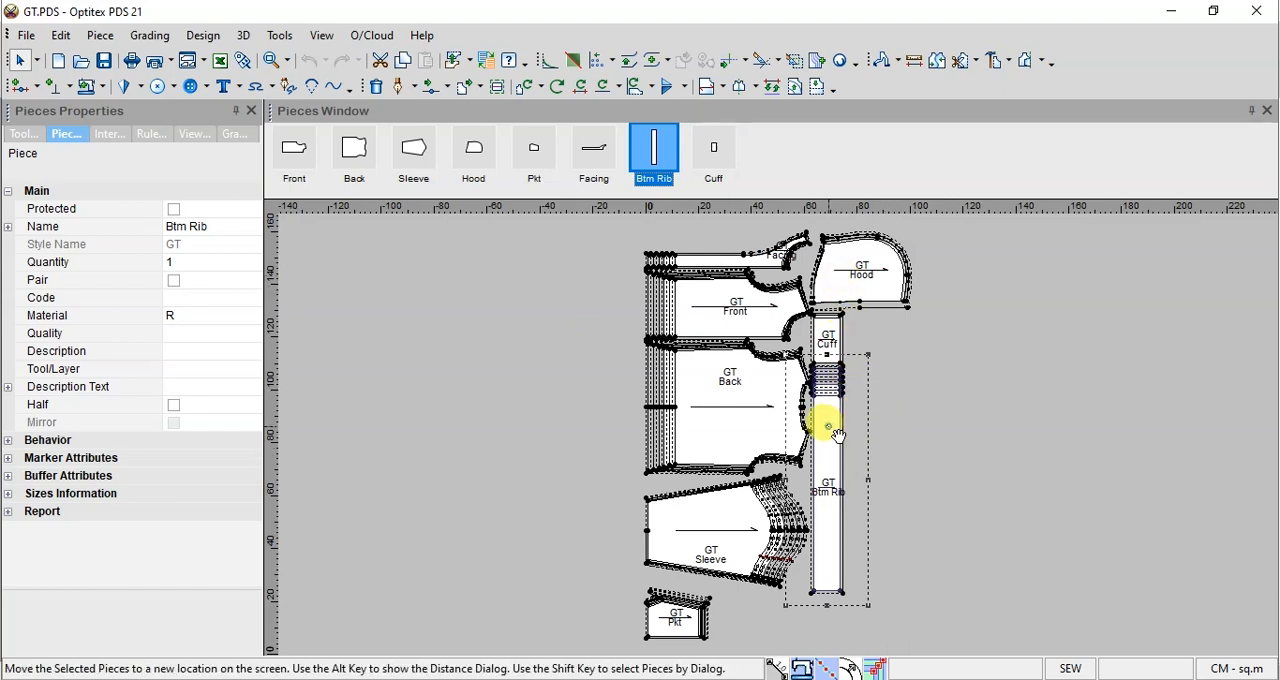
{"action": "left_click", "coordinate": [843, 294]}
{"action": "left_click", "coordinate": [686, 288]}
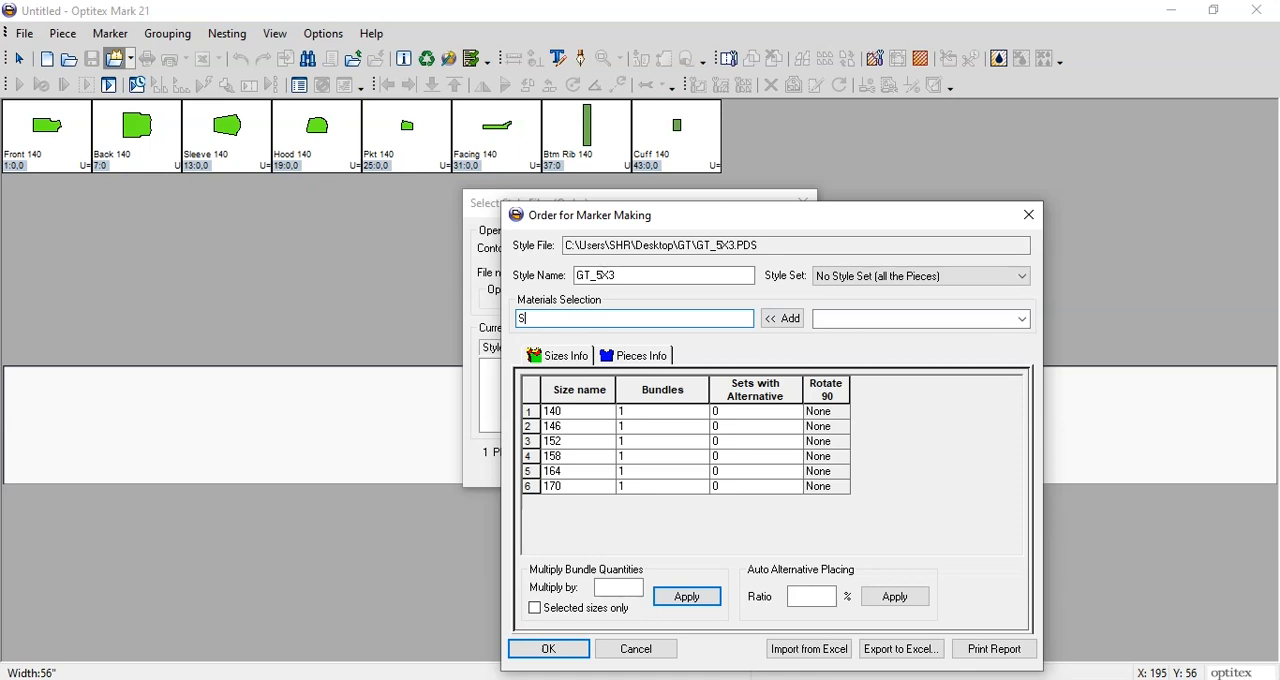
Step: Set the Materials Selection of the marker order to S, trying R first
{"action": "double_click", "coordinate": [530, 318]}
{"action": "type", "text": "R"}
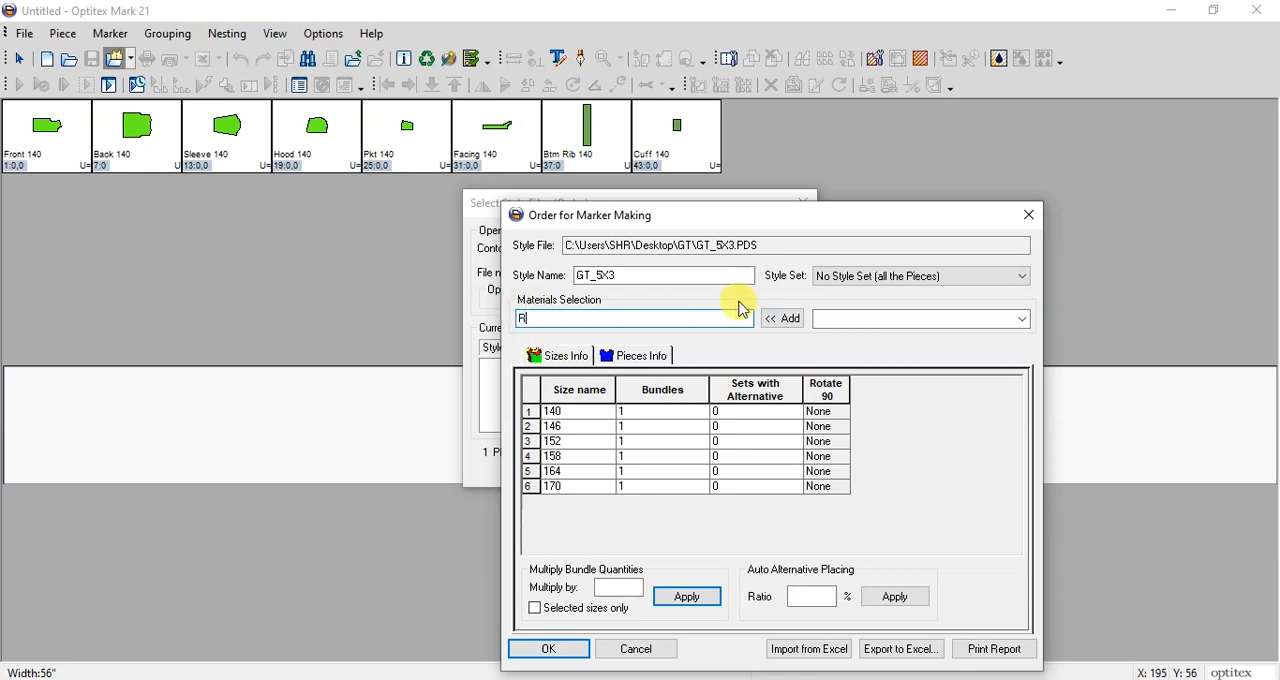
{"action": "double_click", "coordinate": [571, 320]}
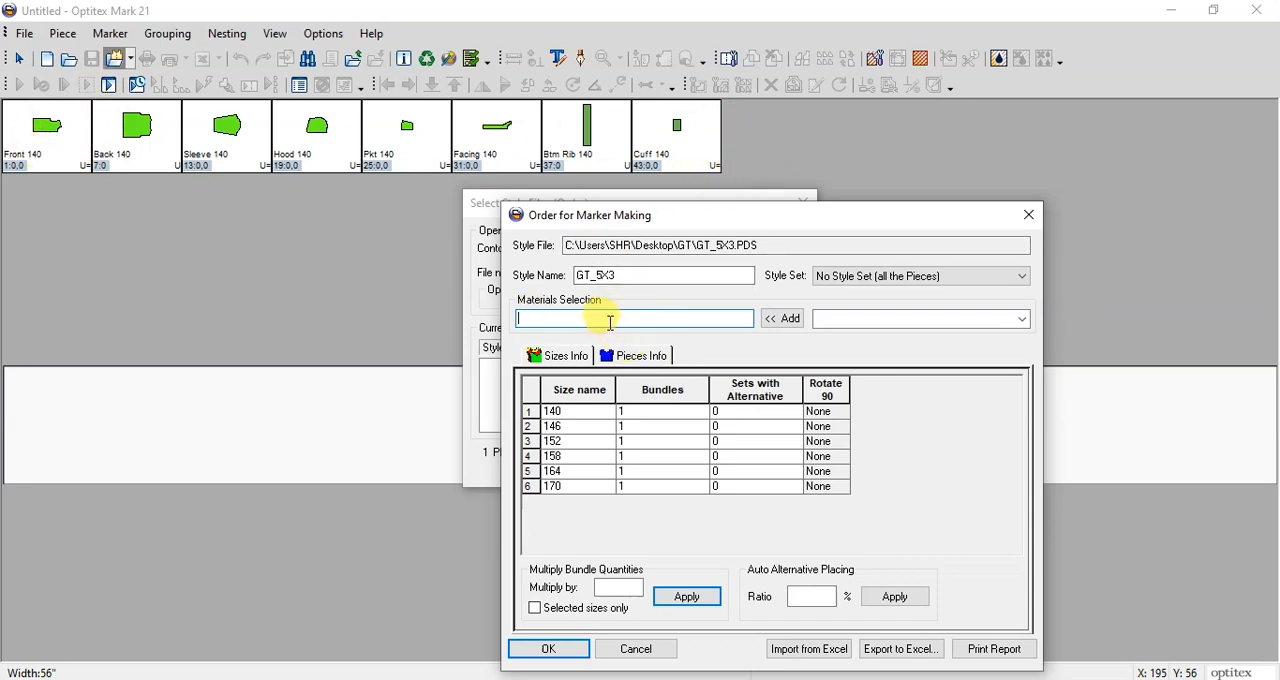
{"action": "left_click", "coordinate": [611, 319]}
{"action": "type", "text": "S"}
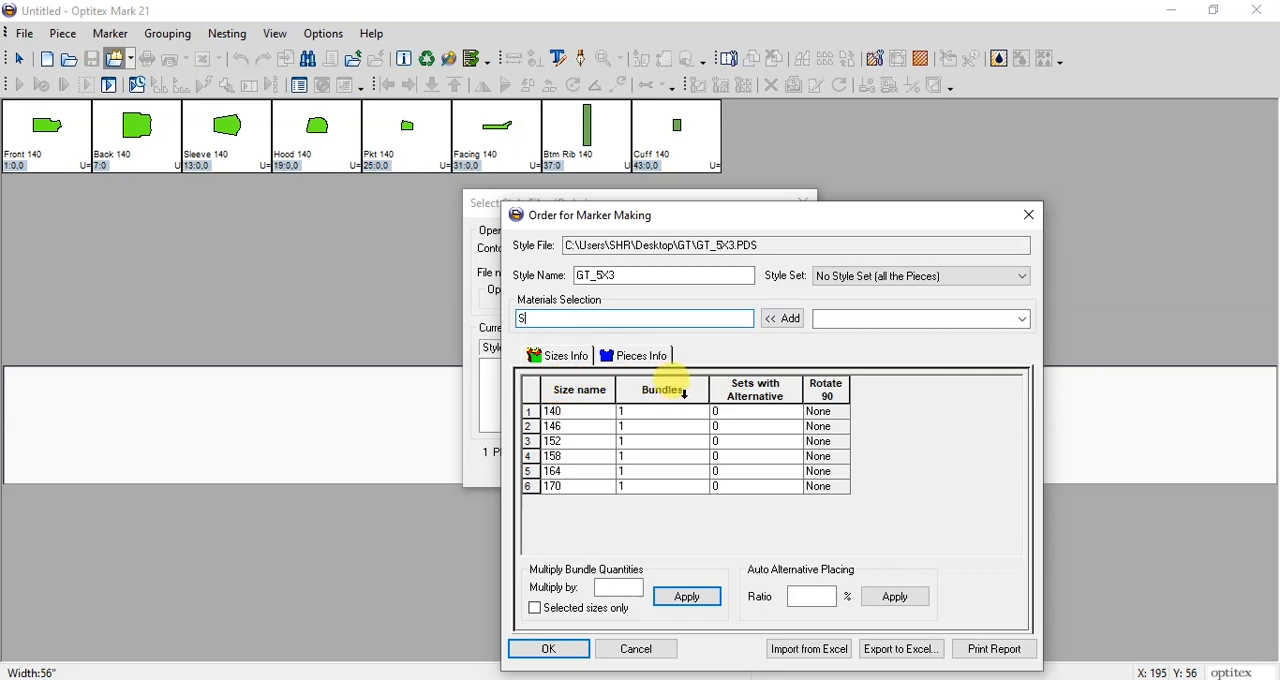
Step: Review the bundle quantities of the individual sizes in the marker order
{"action": "left_click", "coordinate": [668, 387]}
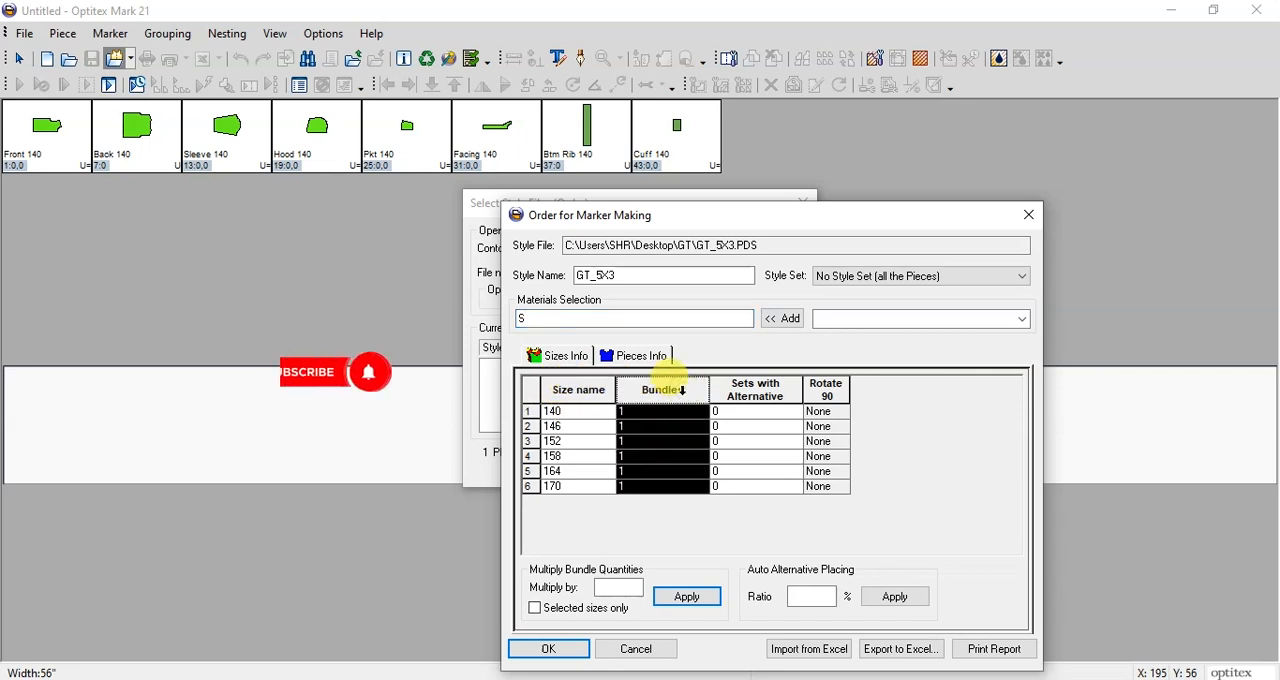
{"action": "left_click", "coordinate": [640, 472]}
{"action": "left_click", "coordinate": [634, 428]}
{"action": "left_click", "coordinate": [633, 412]}
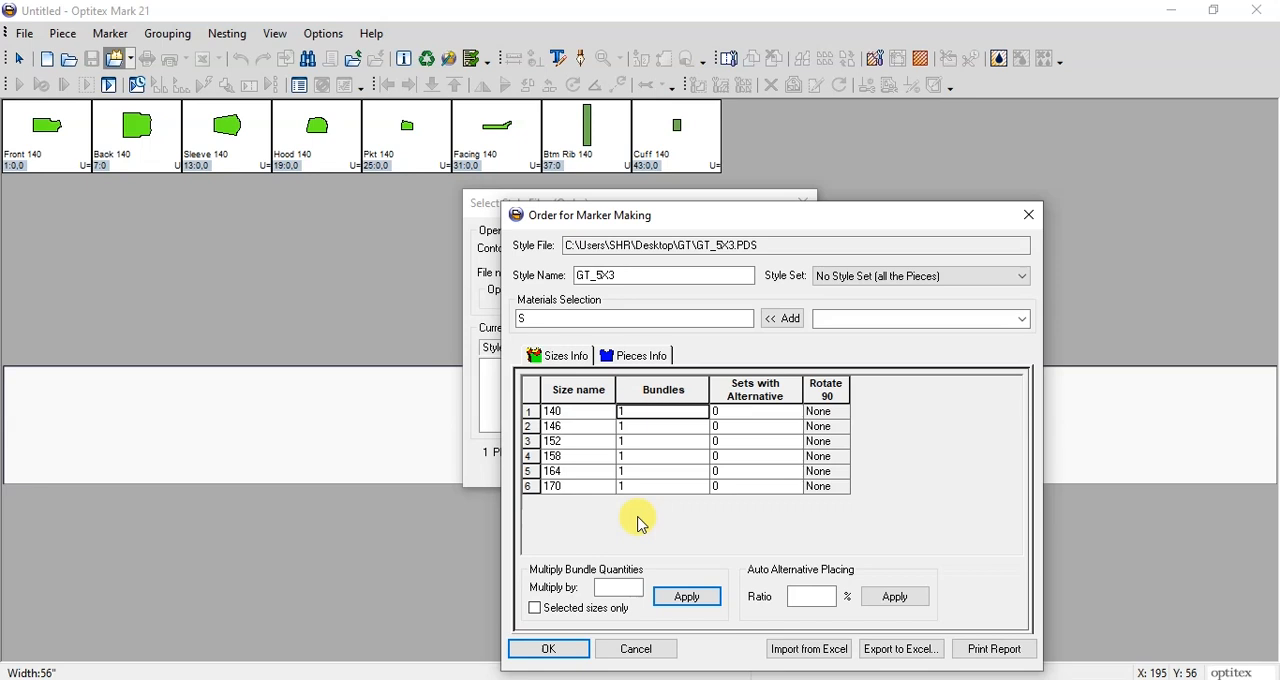
Step: Set the bundle quantity to 2 for sizes 146, 152 and 158, and to 0 for size 170
{"action": "left_click", "coordinate": [637, 443]}
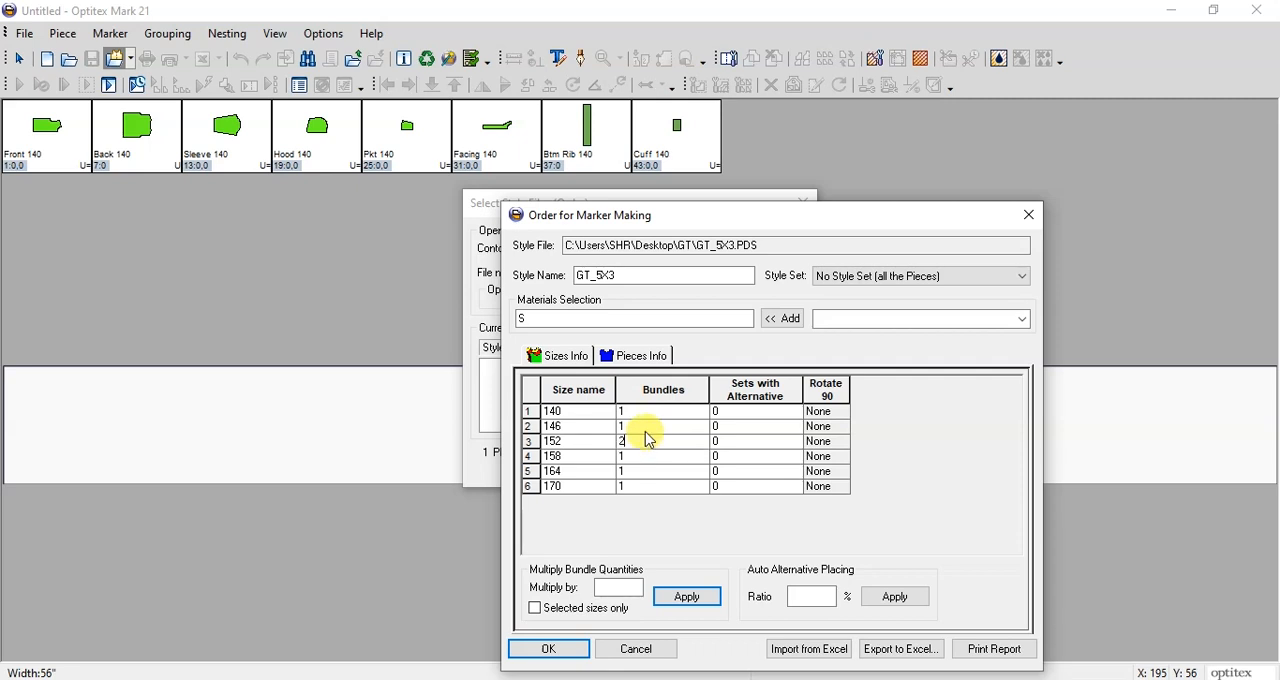
{"action": "type", "text": "2"}
{"action": "left_click", "coordinate": [632, 458]}
{"action": "type", "text": "2"}
{"action": "left_click", "coordinate": [634, 442]}
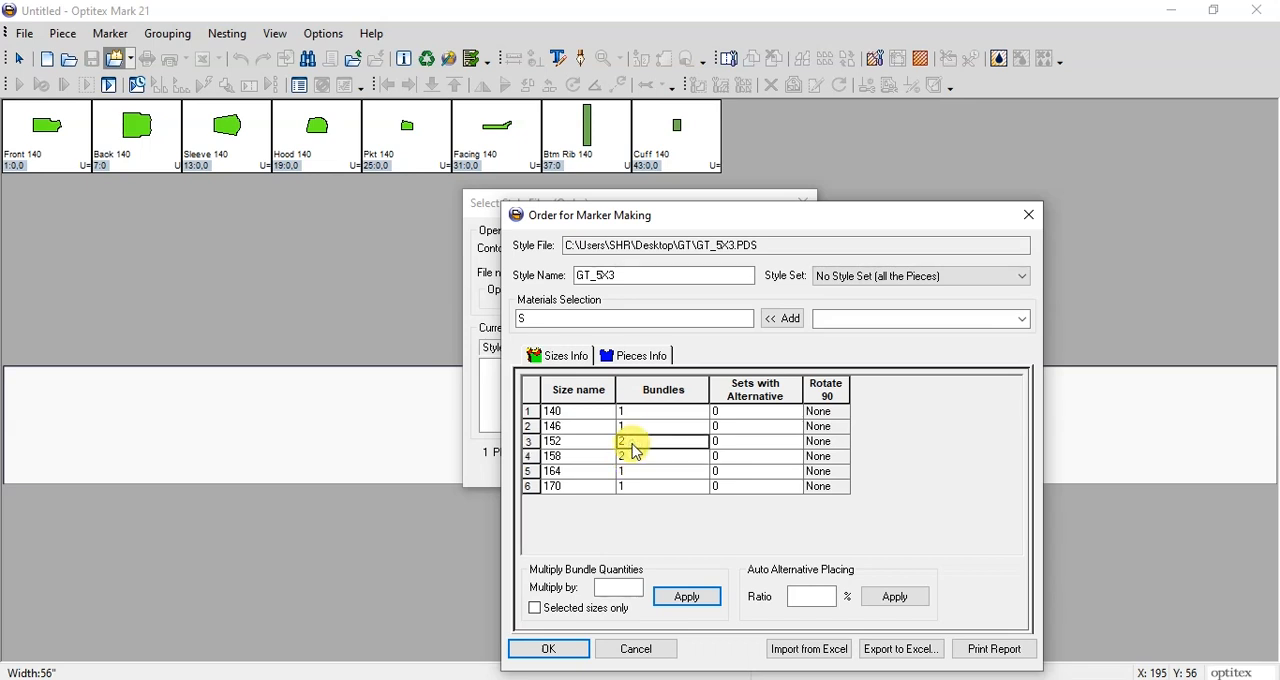
{"action": "left_click", "coordinate": [643, 472]}
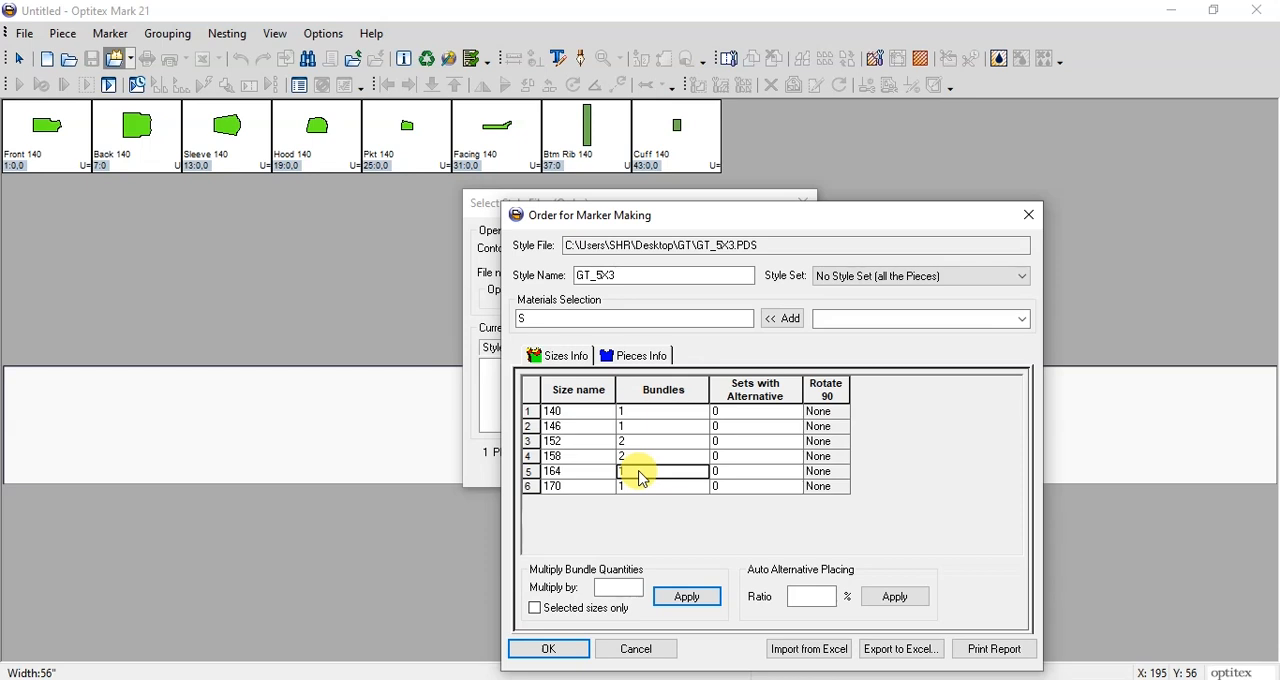
{"action": "left_click", "coordinate": [635, 429]}
{"action": "type", "text": "2"}
{"action": "left_click", "coordinate": [645, 471]}
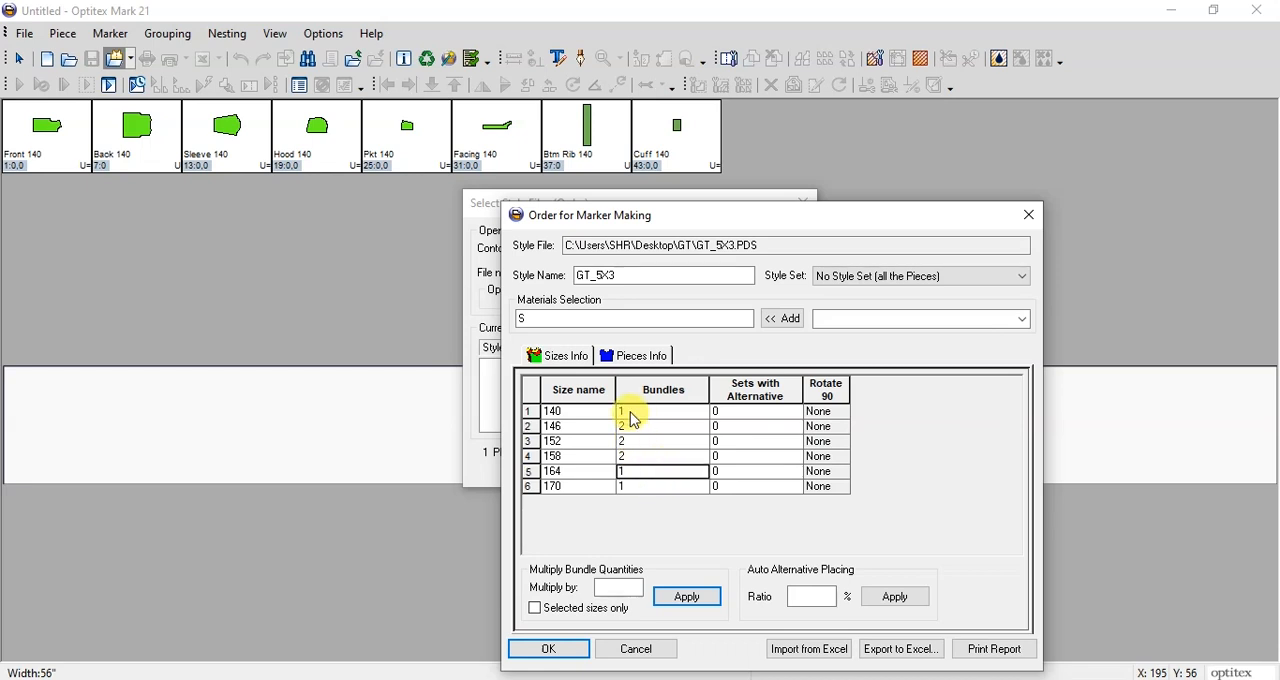
{"action": "left_click", "coordinate": [664, 488]}
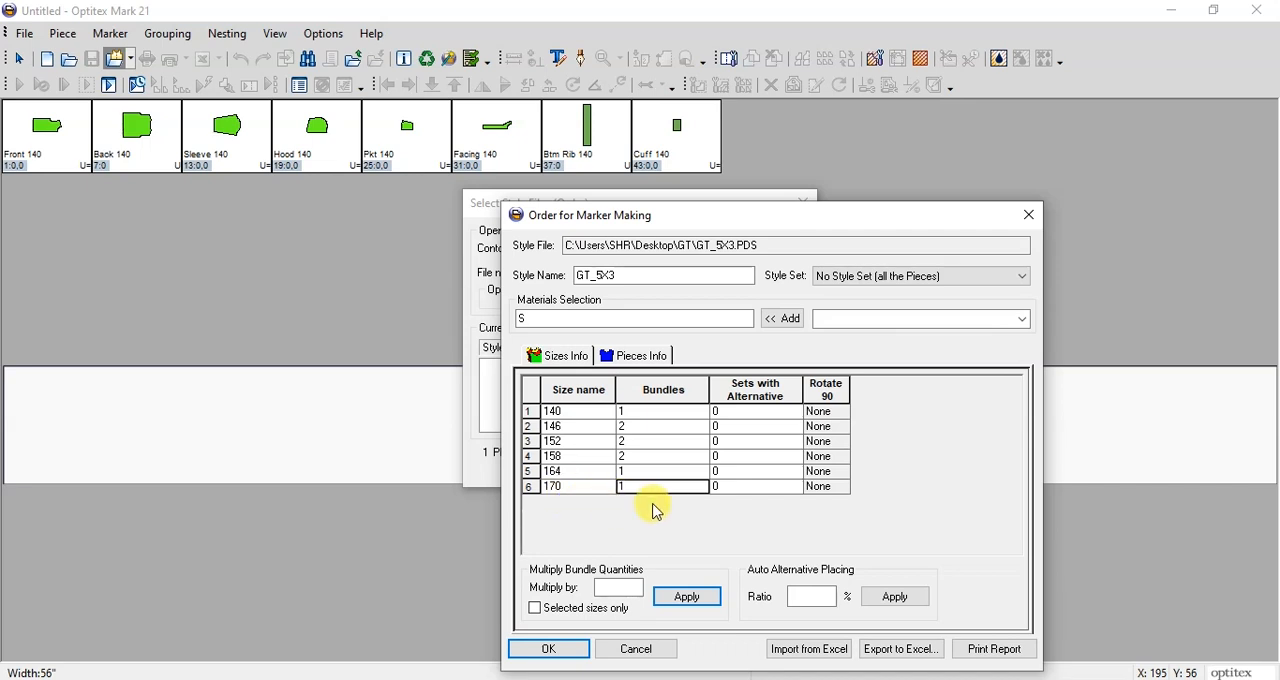
{"action": "type", "text": "0"}
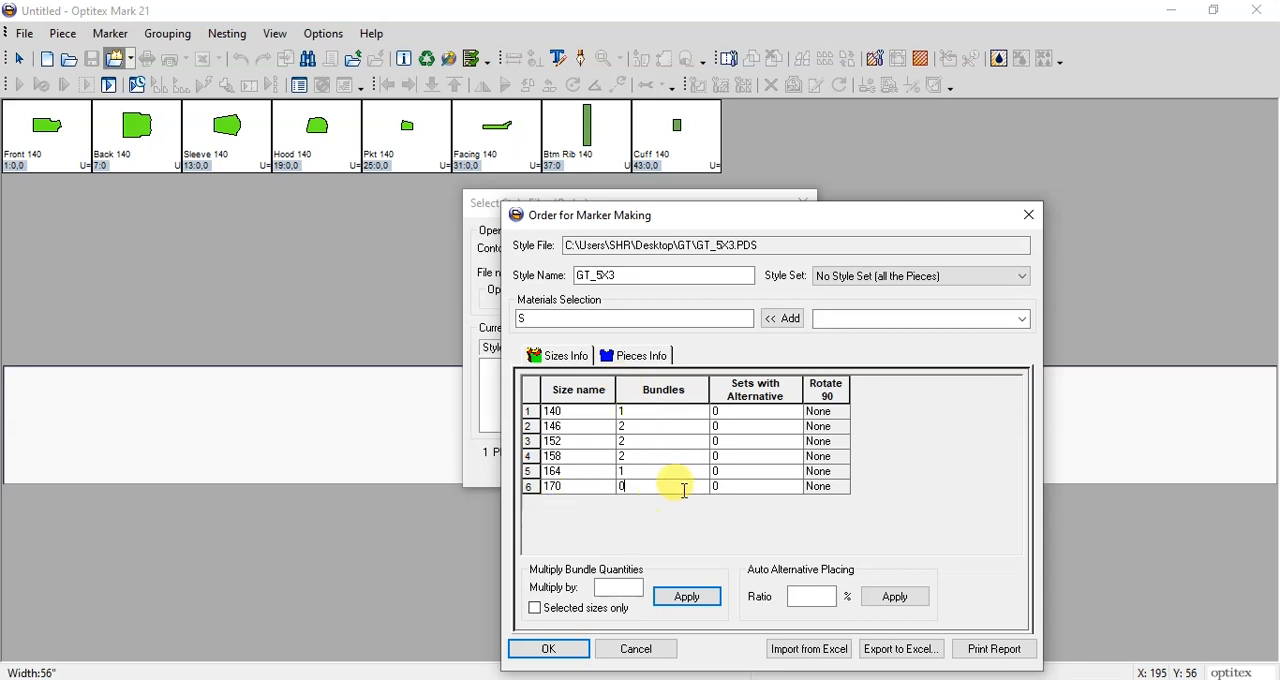
Step: Multiply the bundle quantities of all sizes by 2, two times in a row
{"action": "left_click", "coordinate": [618, 588]}
{"action": "type", "text": "2"}
{"action": "left_click", "coordinate": [688, 598]}
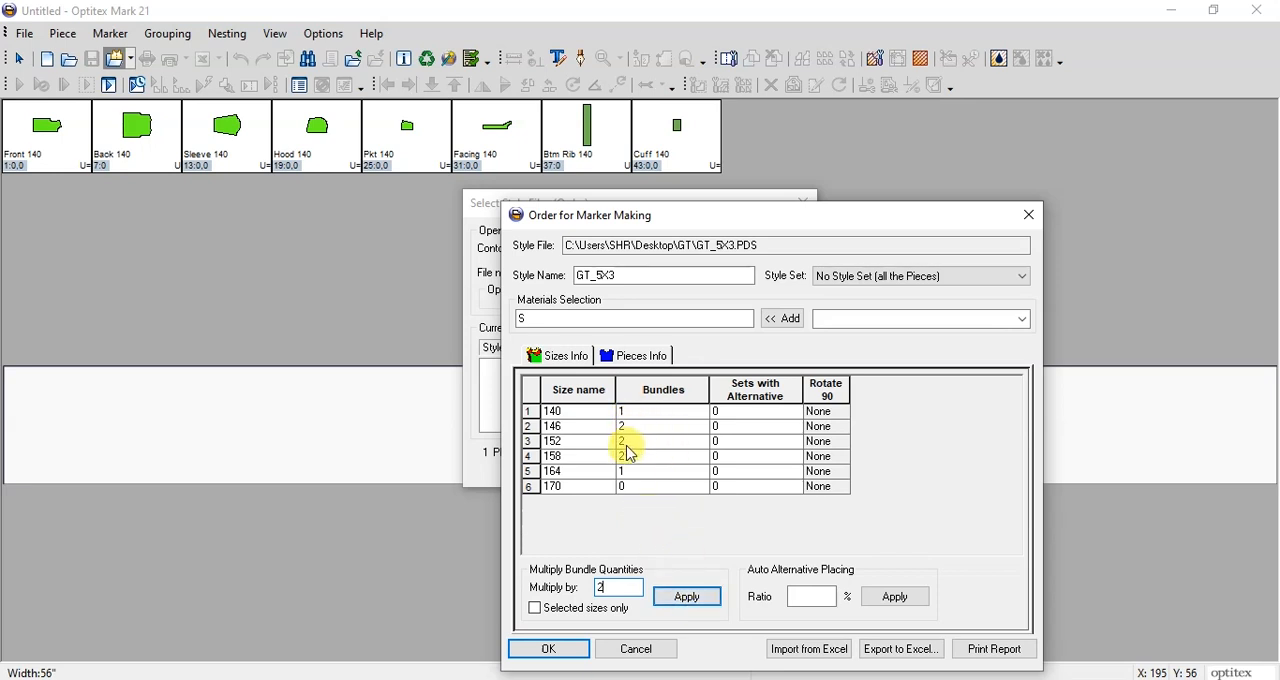
{"action": "left_click", "coordinate": [687, 597]}
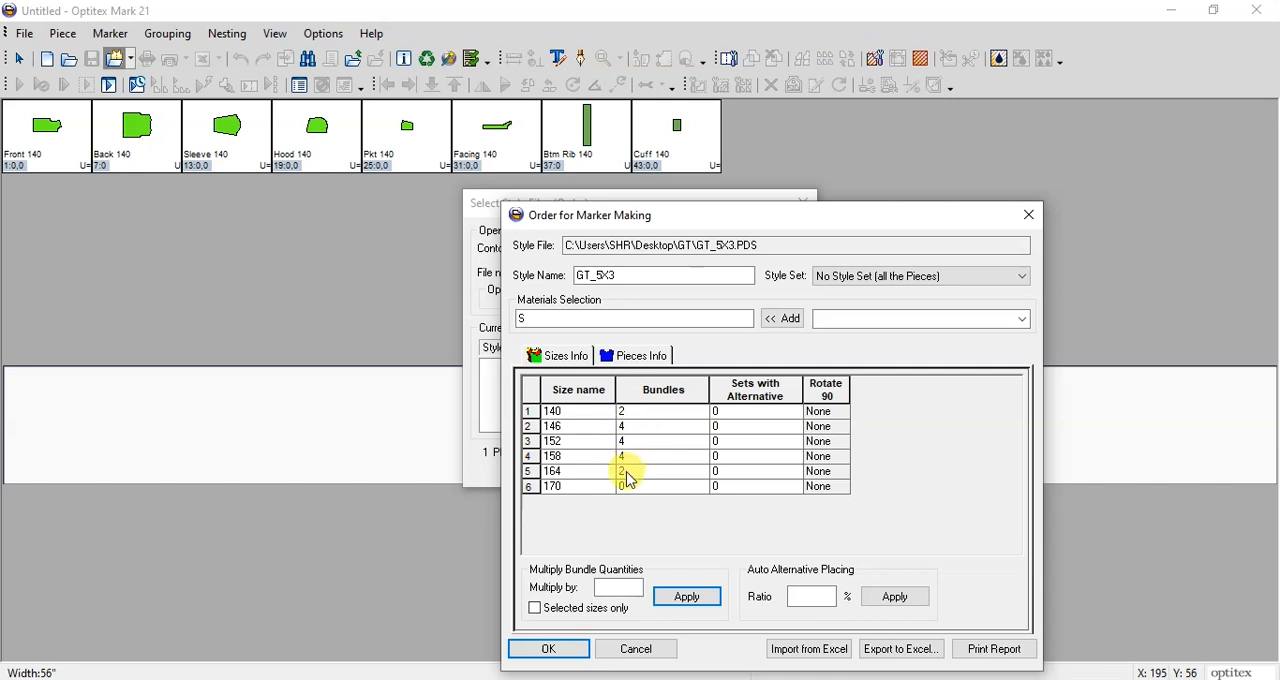
{"action": "left_click", "coordinate": [615, 588]}
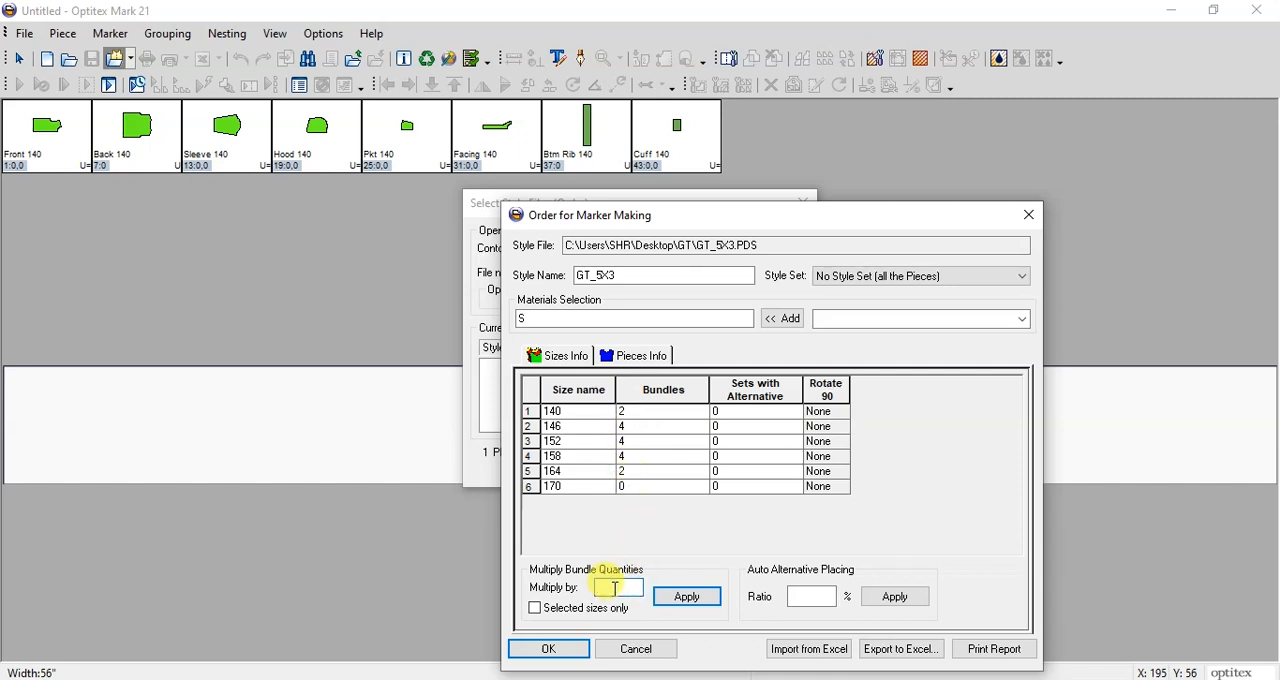
{"action": "type", "text": "2"}
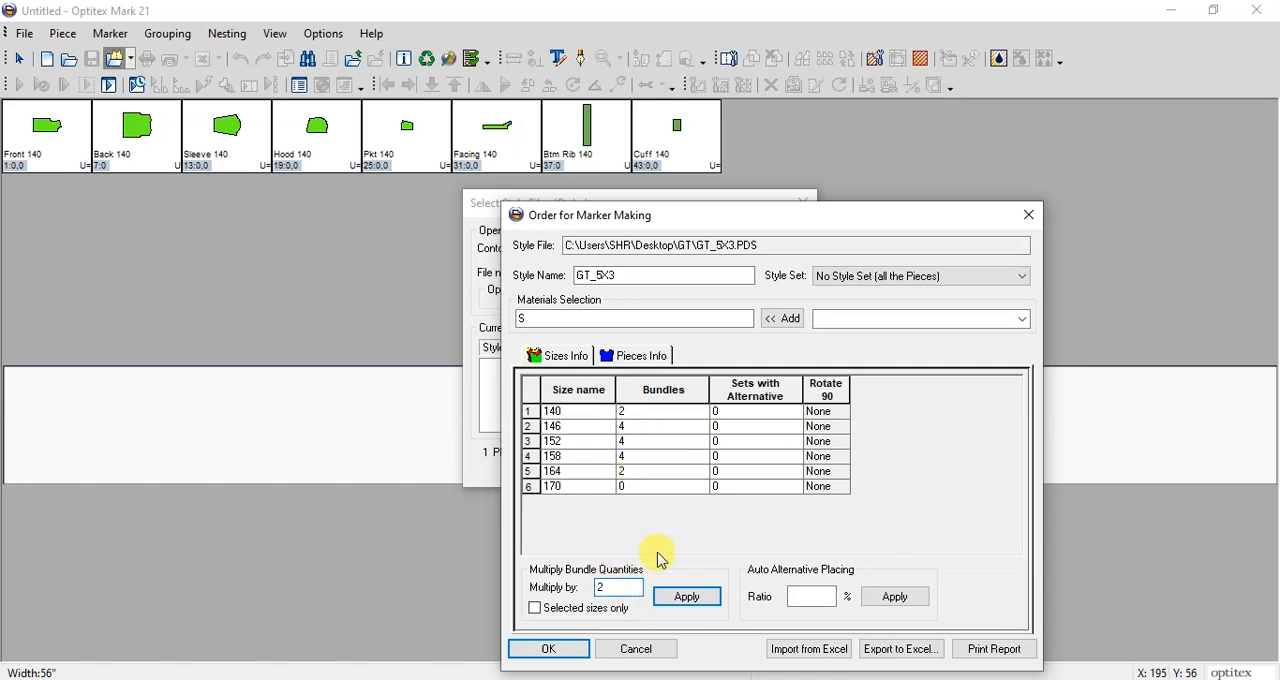
{"action": "left_click", "coordinate": [687, 597]}
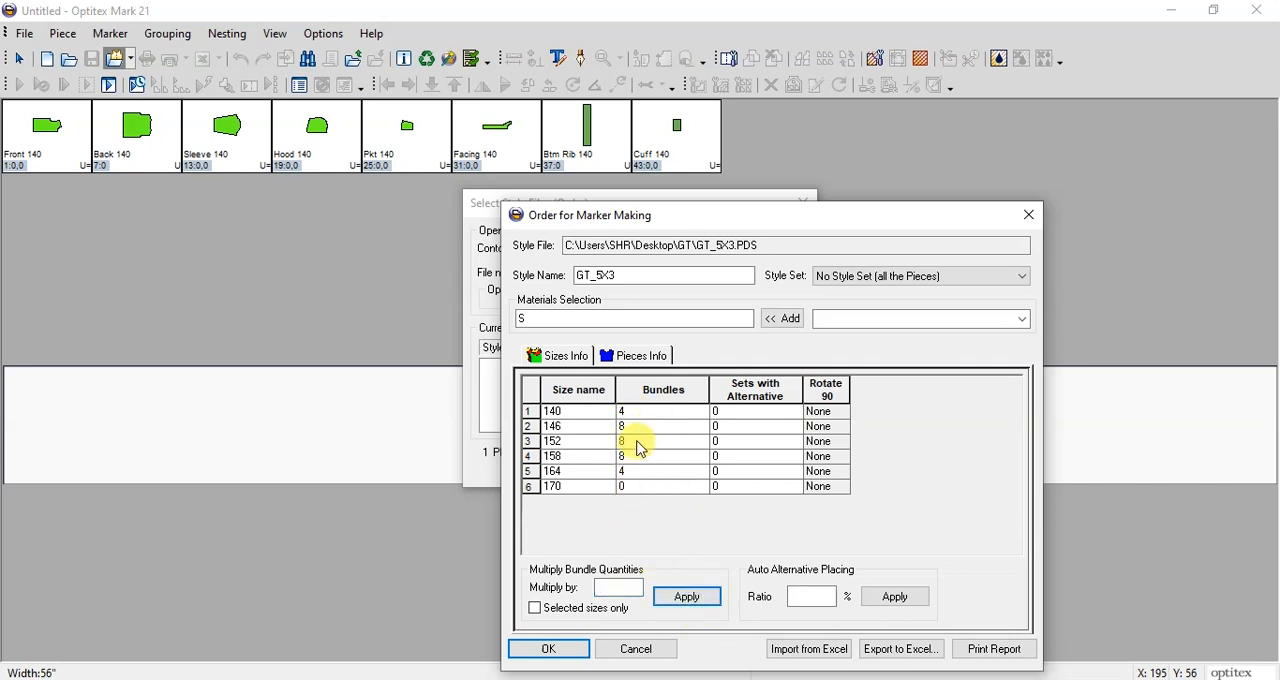
Step: Set the bundle quantities to 1 for sizes 140 and 164, and to 2 for sizes 146, 152 and 158
{"action": "left_click", "coordinate": [654, 414]}
{"action": "type", "text": "1"}
{"action": "key", "text": "Down"}
{"action": "type", "text": "2"}
{"action": "key", "text": "Down"}
{"action": "type", "text": "2"}
{"action": "key", "text": "Down"}
{"action": "type", "text": "2"}
{"action": "key", "text": "Down"}
{"action": "type", "text": "1"}
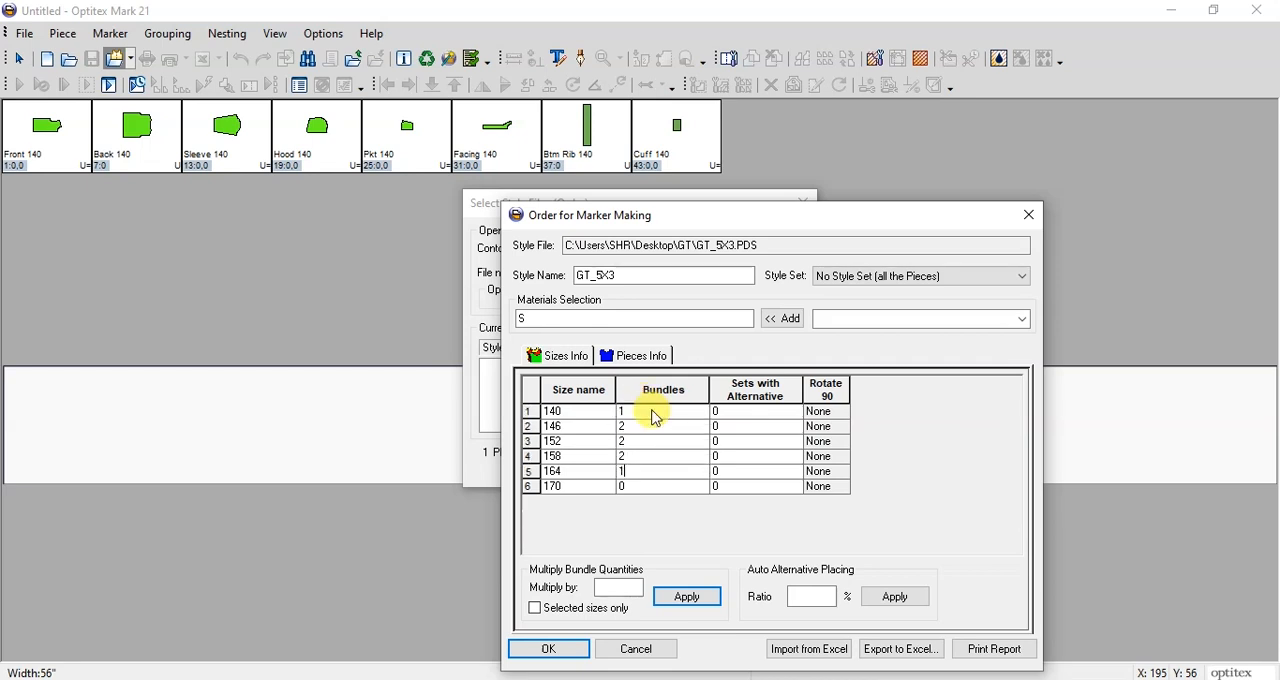
Step: Review the quantity, material, baseline, orientation, opposite and rotation settings of the pieces in the order, including Front and Hood
{"action": "left_click", "coordinate": [642, 360]}
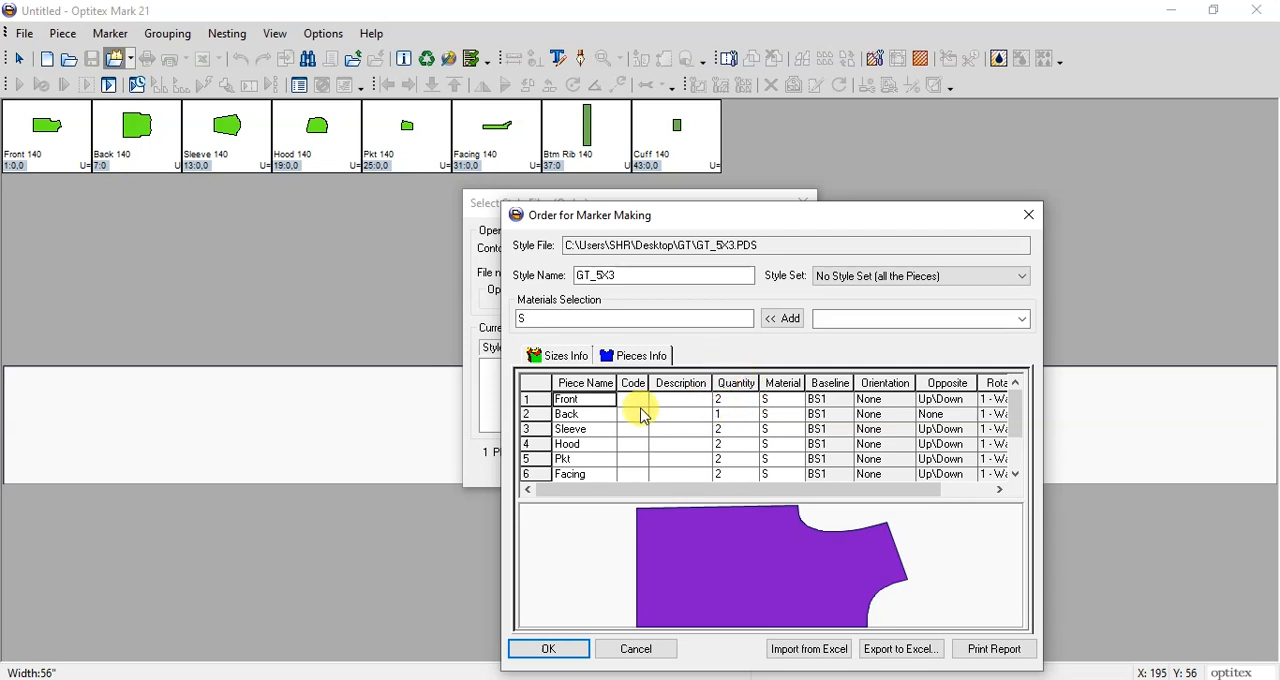
{"action": "left_click", "coordinate": [735, 401]}
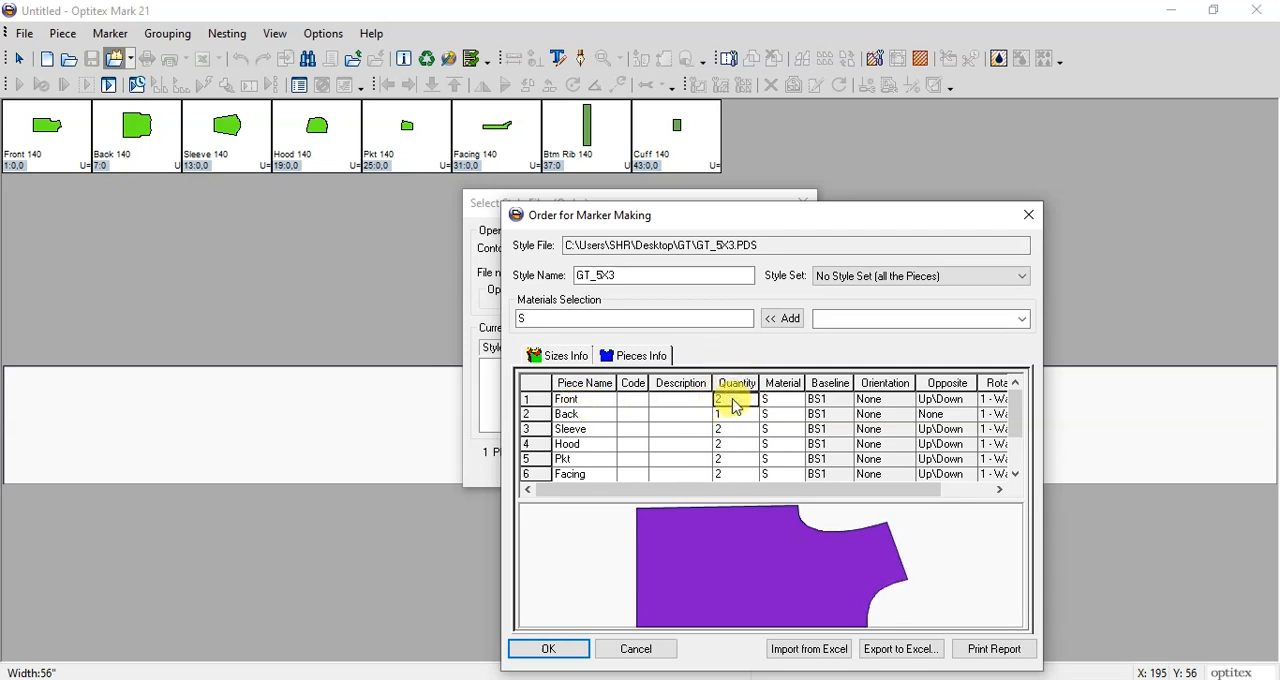
{"action": "left_click_drag", "start_coordinate": [760, 494], "coordinate": [788, 494]}
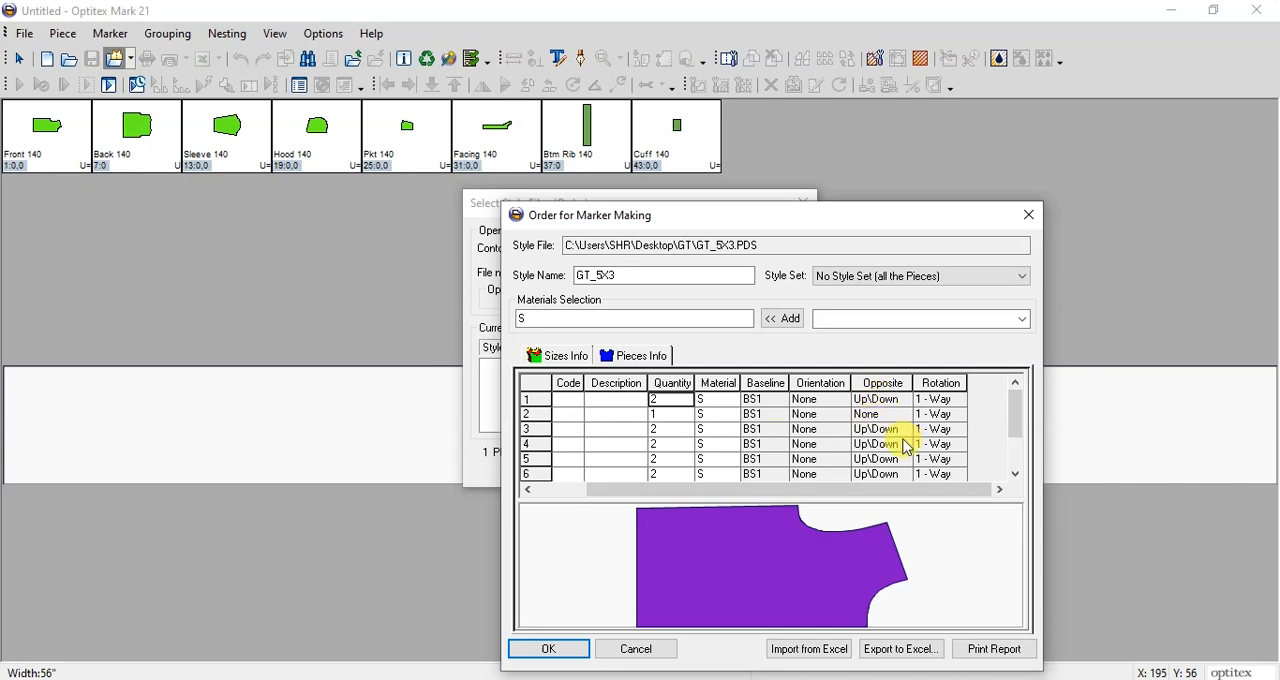
{"action": "left_click_drag", "start_coordinate": [838, 500], "coordinate": [735, 490]}
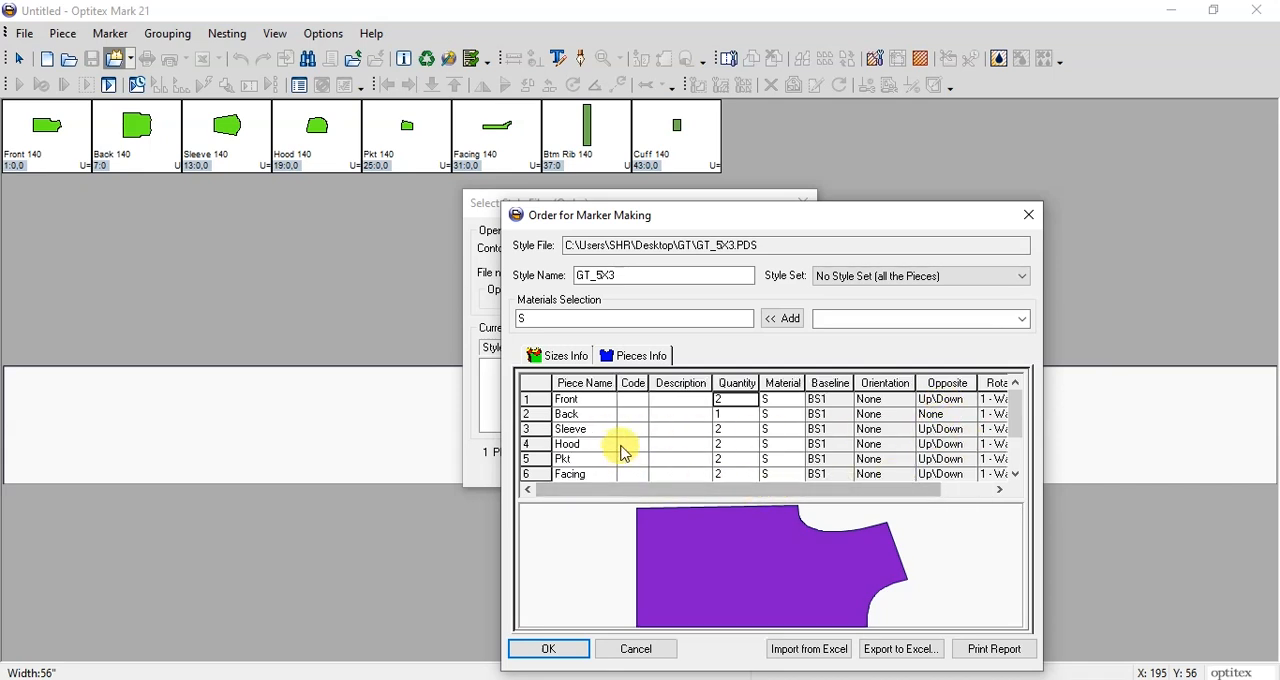
{"action": "left_click", "coordinate": [834, 446]}
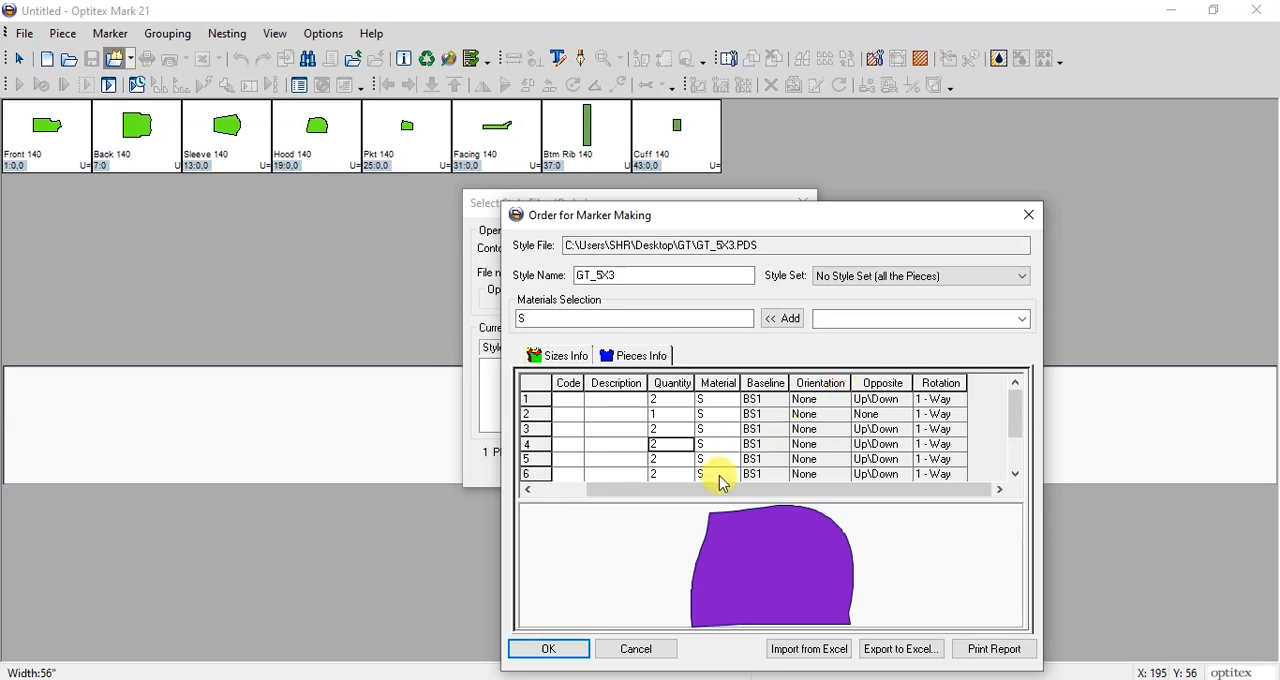
{"action": "left_click_drag", "start_coordinate": [710, 490], "coordinate": [655, 490]}
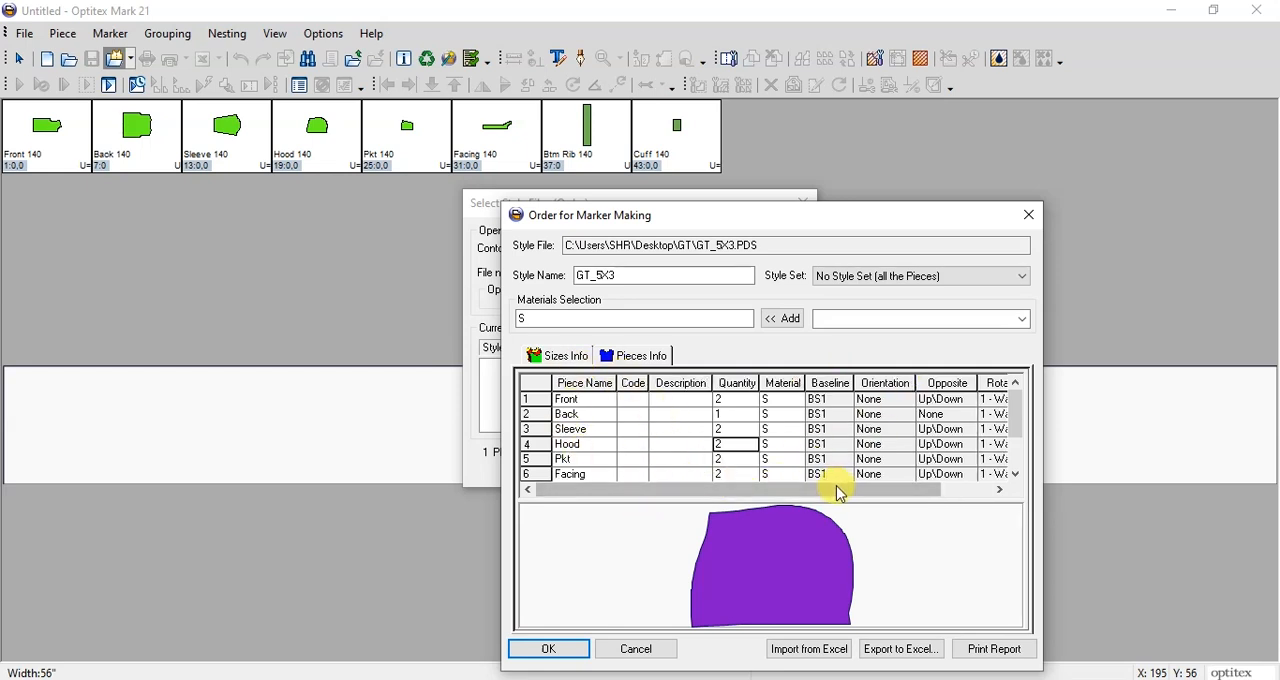
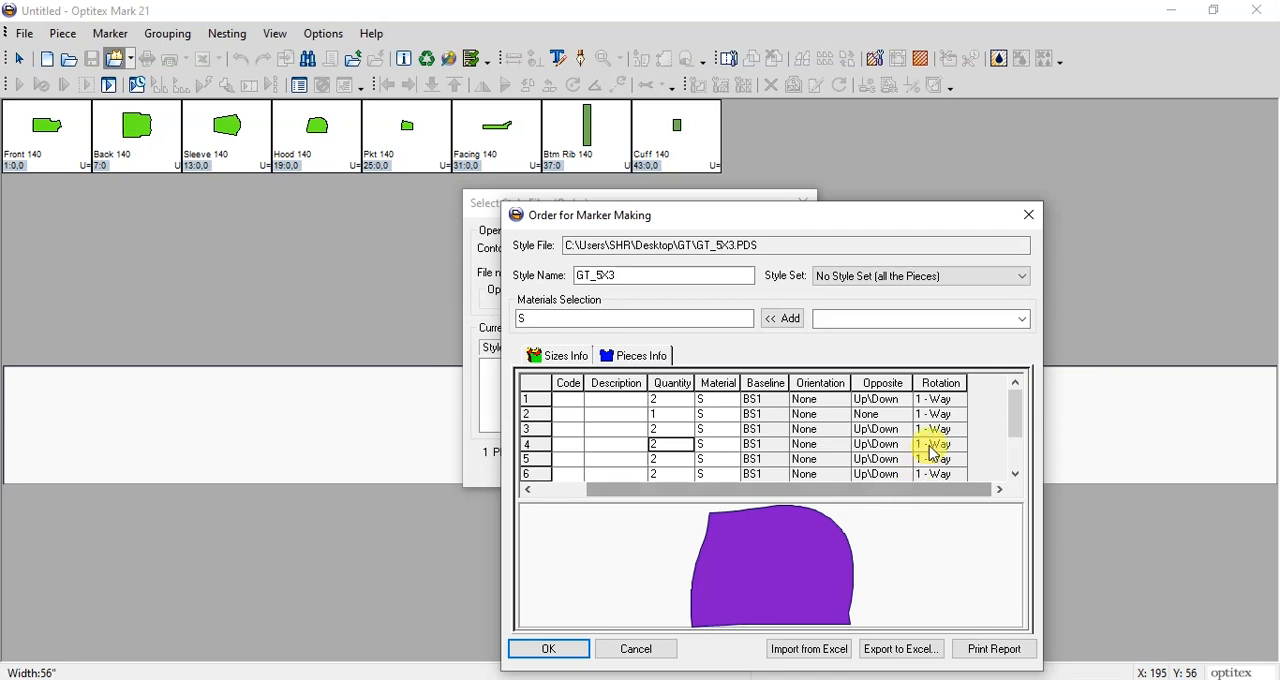
Step: Set the rotation of the first piece to 2 - Way and apply it equally to all pieces in the order
{"action": "left_click", "coordinate": [954, 401]}
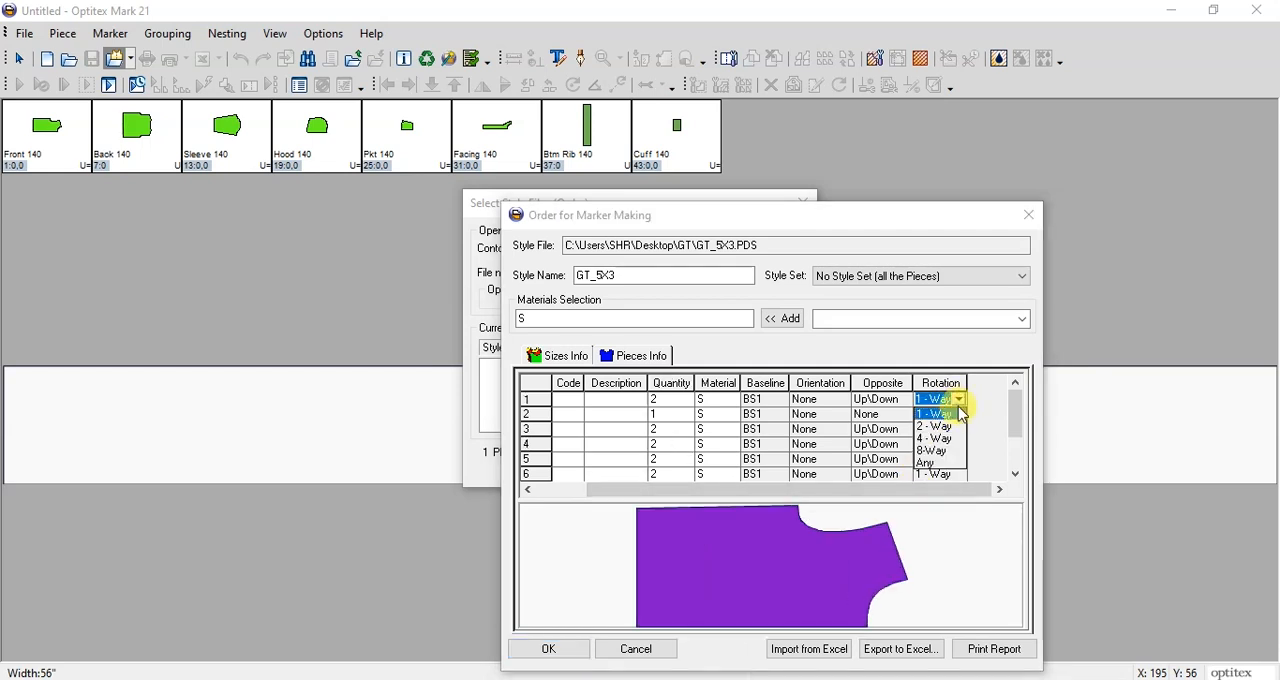
{"action": "left_click", "coordinate": [940, 428]}
{"action": "left_click", "coordinate": [940, 382]}
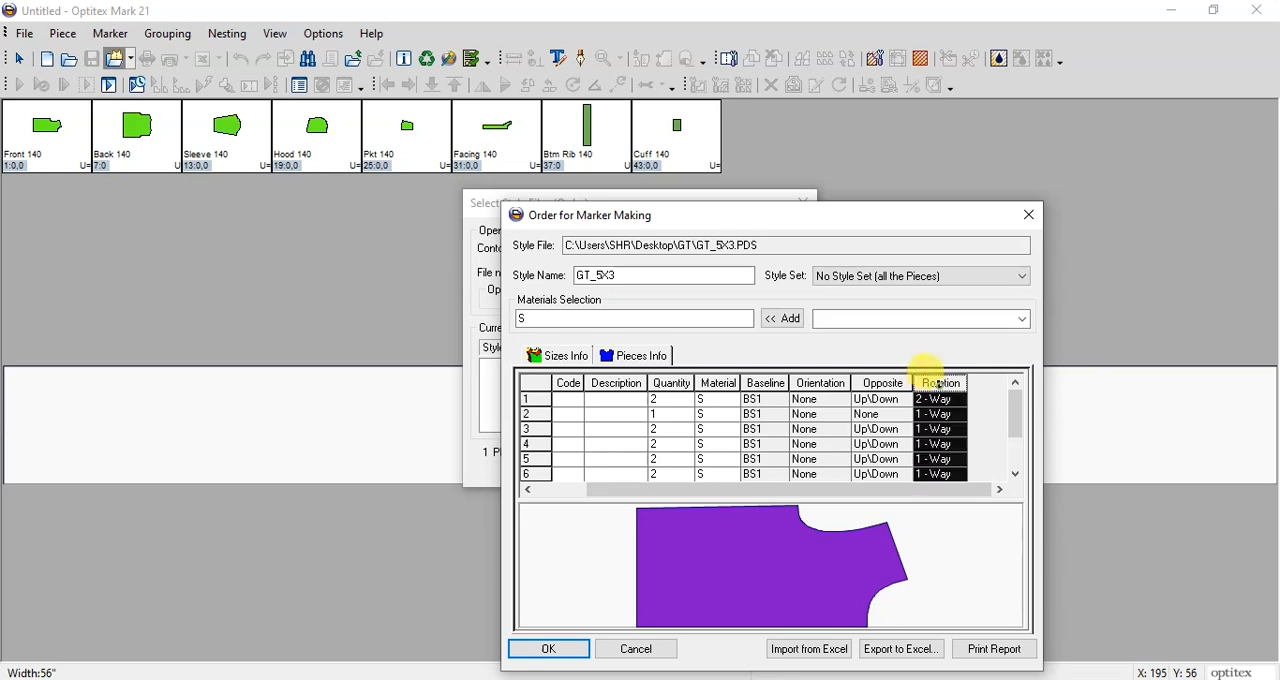
{"action": "right_click", "coordinate": [940, 382]}
{"action": "left_click", "coordinate": [996, 436]}
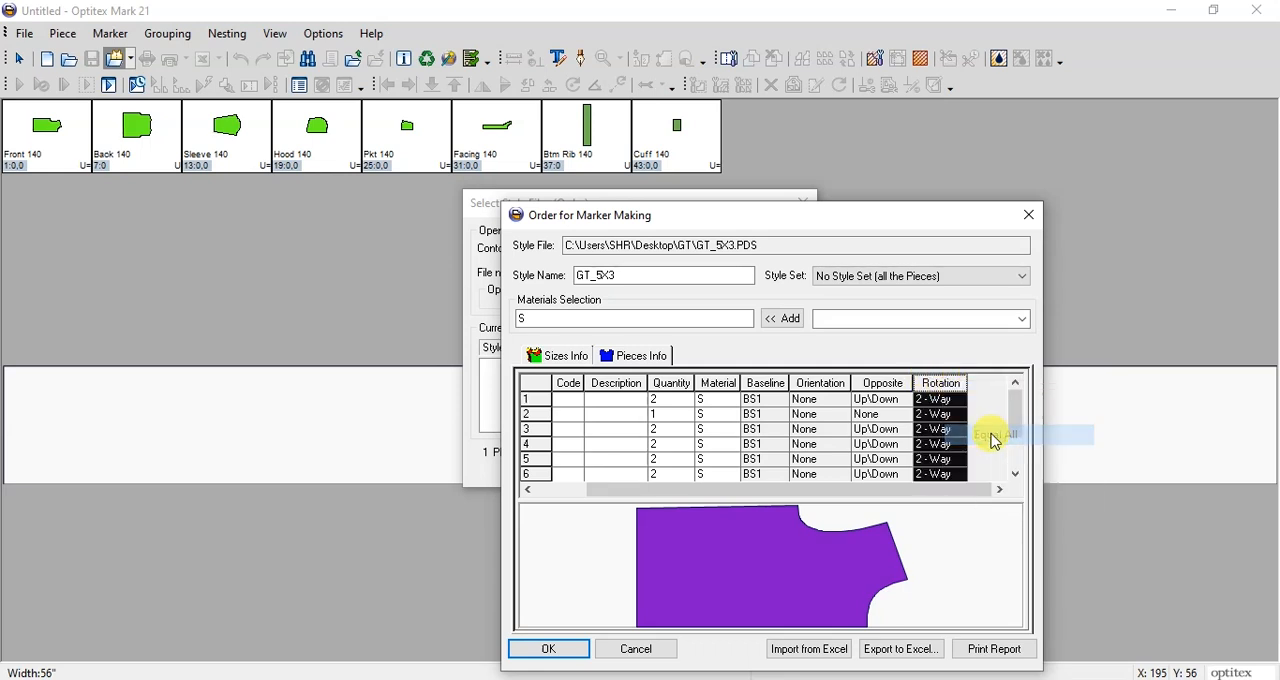
{"action": "left_click", "coordinate": [1020, 452]}
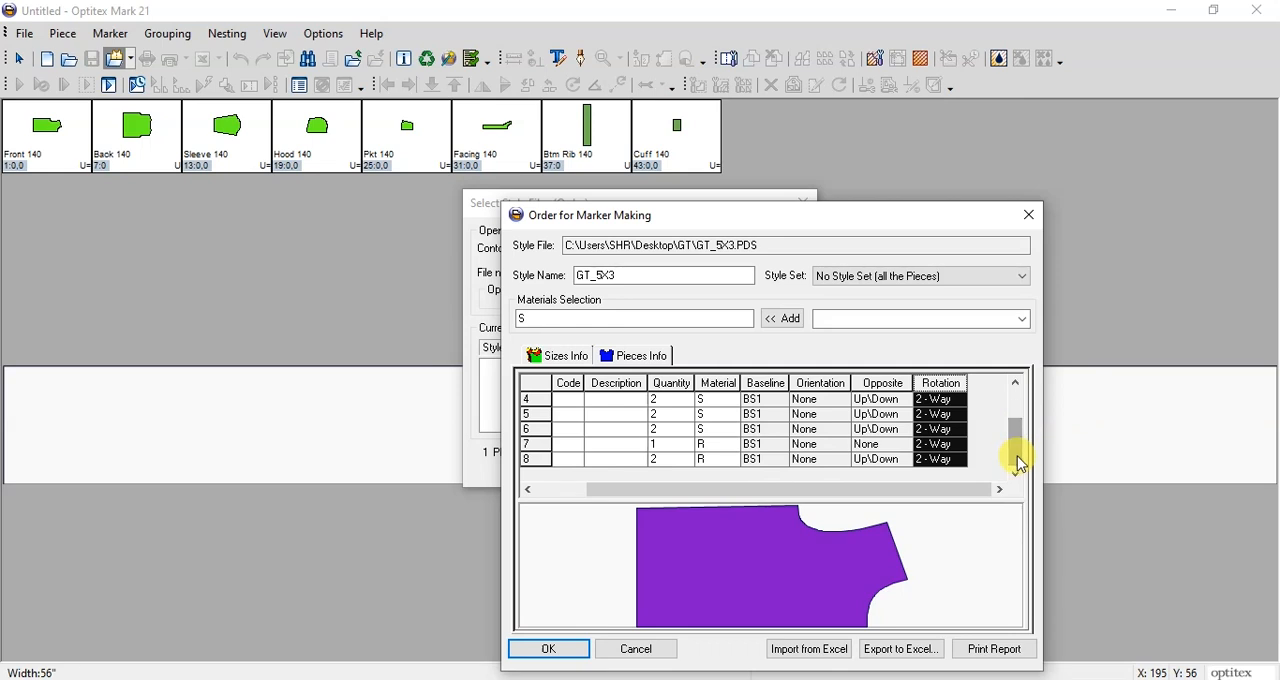
Step: Confirm the order to load its pieces into the marker, and save marker GT with its incomplete solution
{"action": "left_click", "coordinate": [552, 652]}
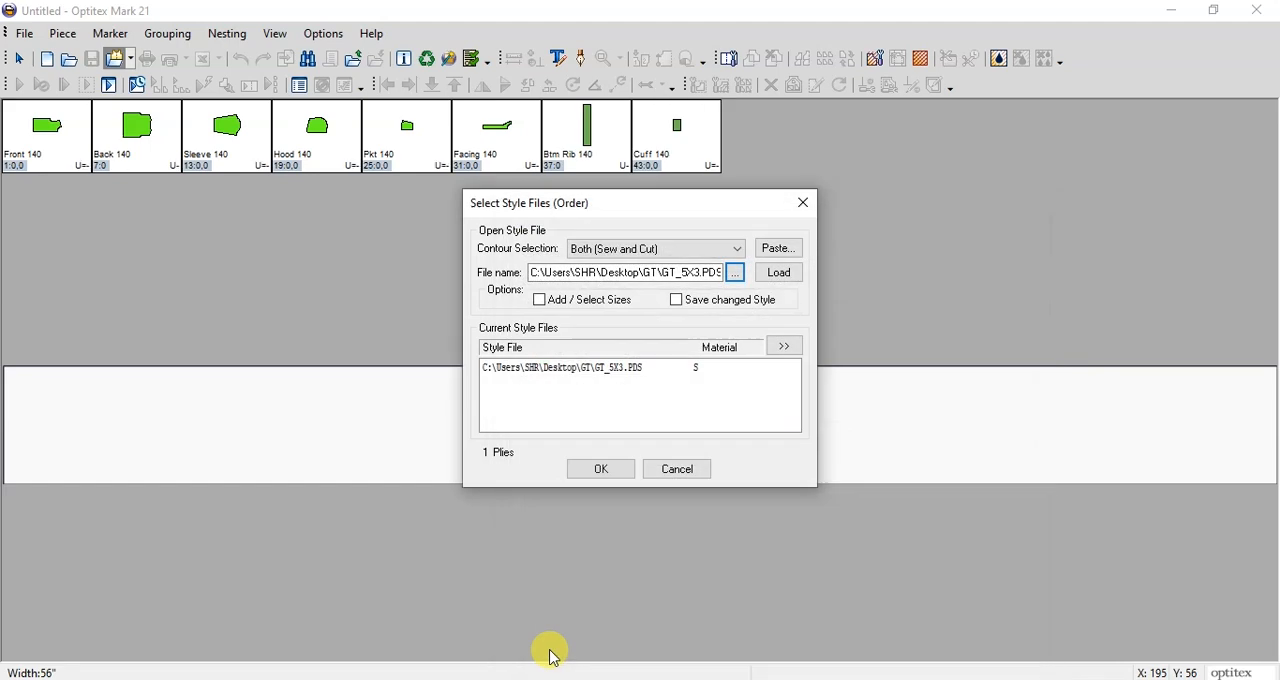
{"action": "left_click", "coordinate": [606, 472]}
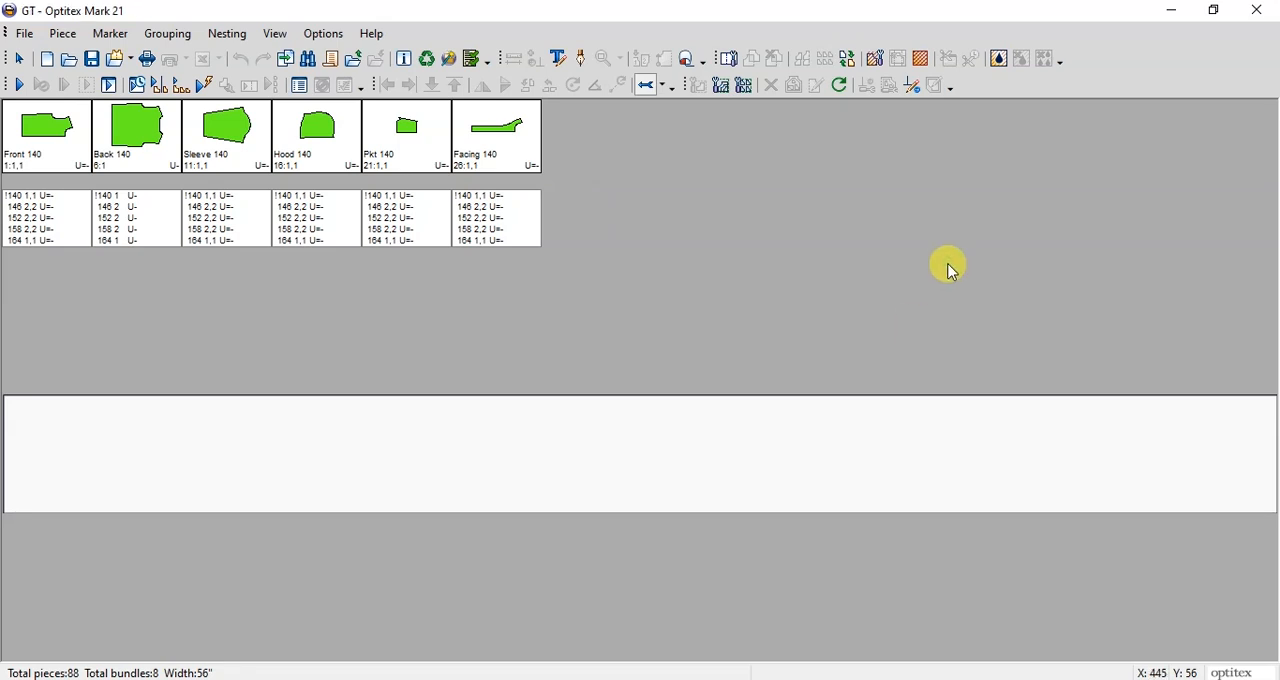
{"action": "key", "text": "ctrl+s"}
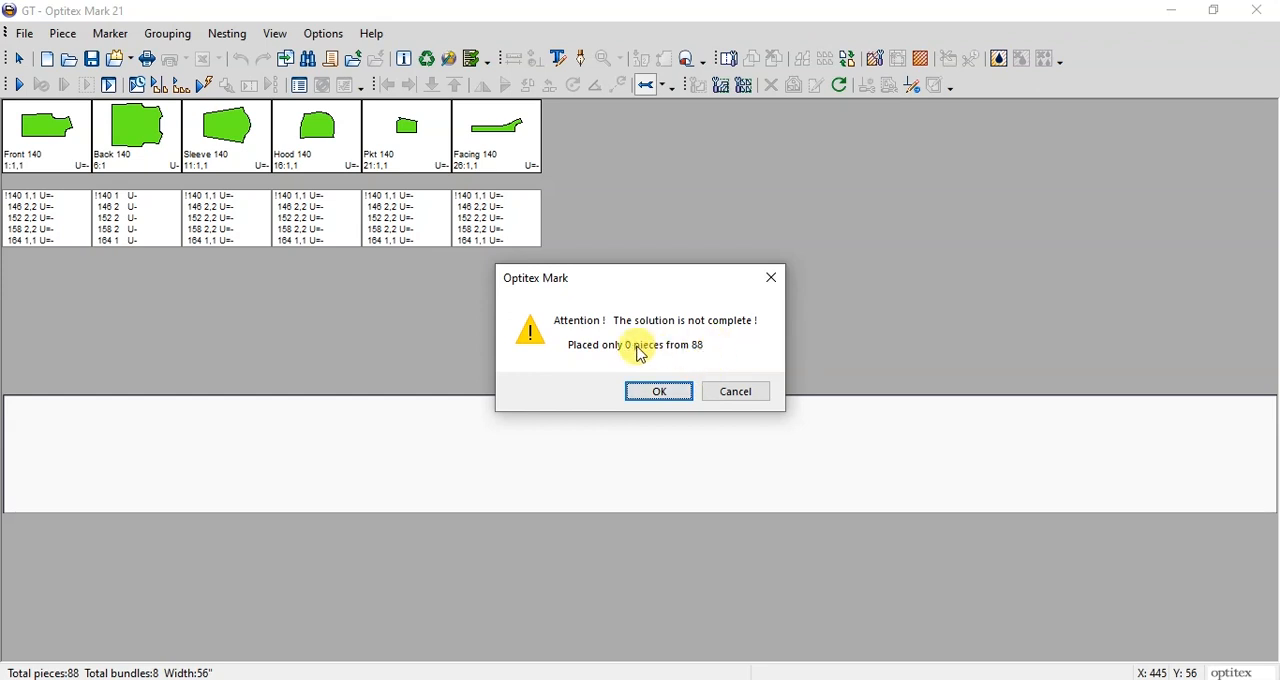
{"action": "left_click", "coordinate": [662, 391]}
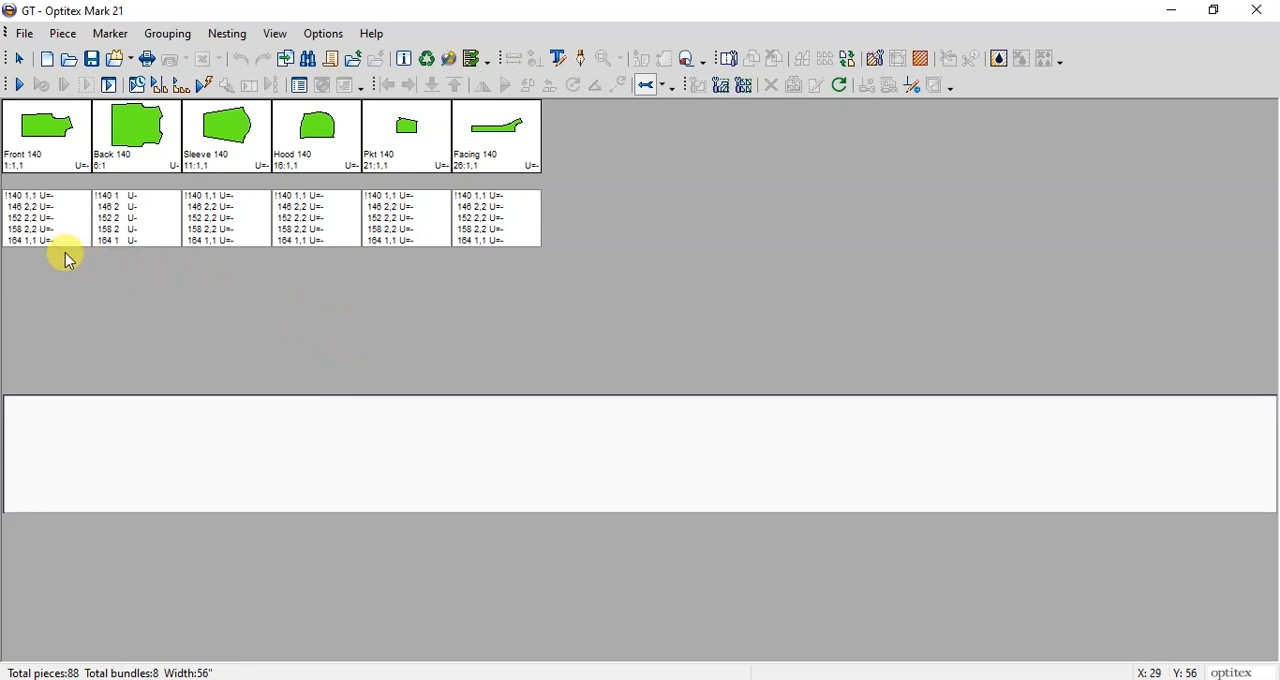
Step: Place both size 164 Front pieces on the empty marker
{"action": "left_click", "coordinate": [20, 241]}
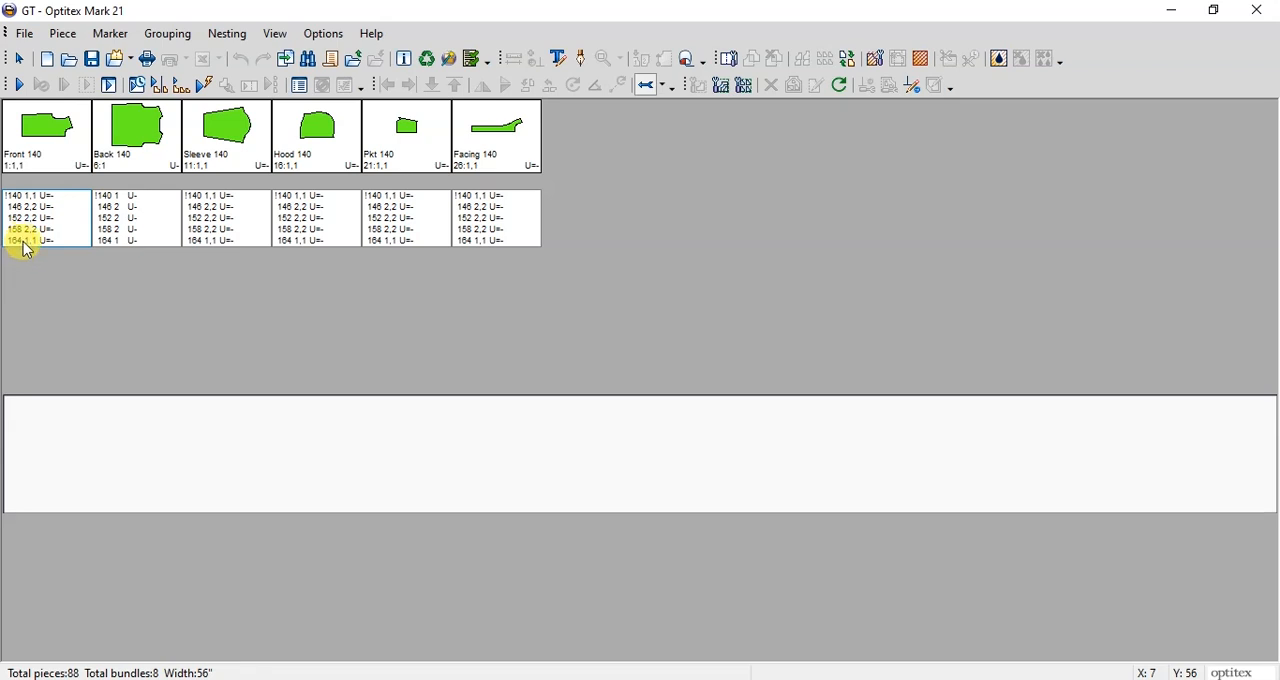
{"action": "left_click", "coordinate": [24, 241]}
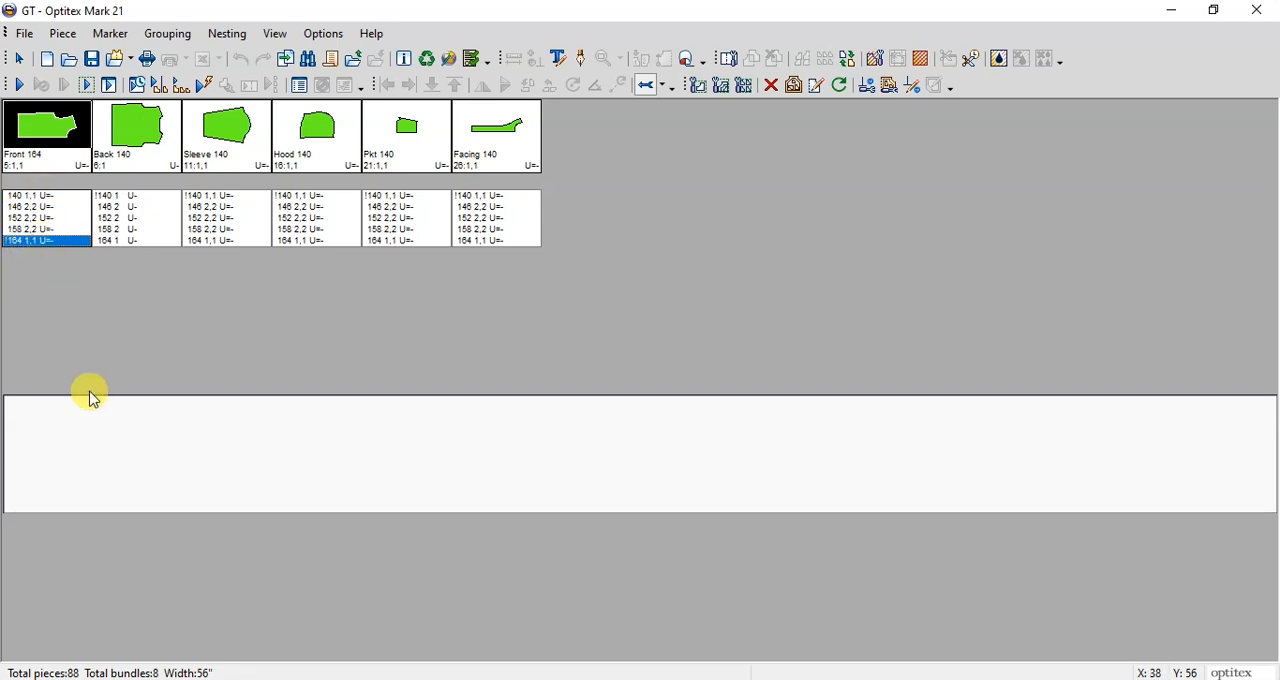
{"action": "double_click", "coordinate": [40, 241]}
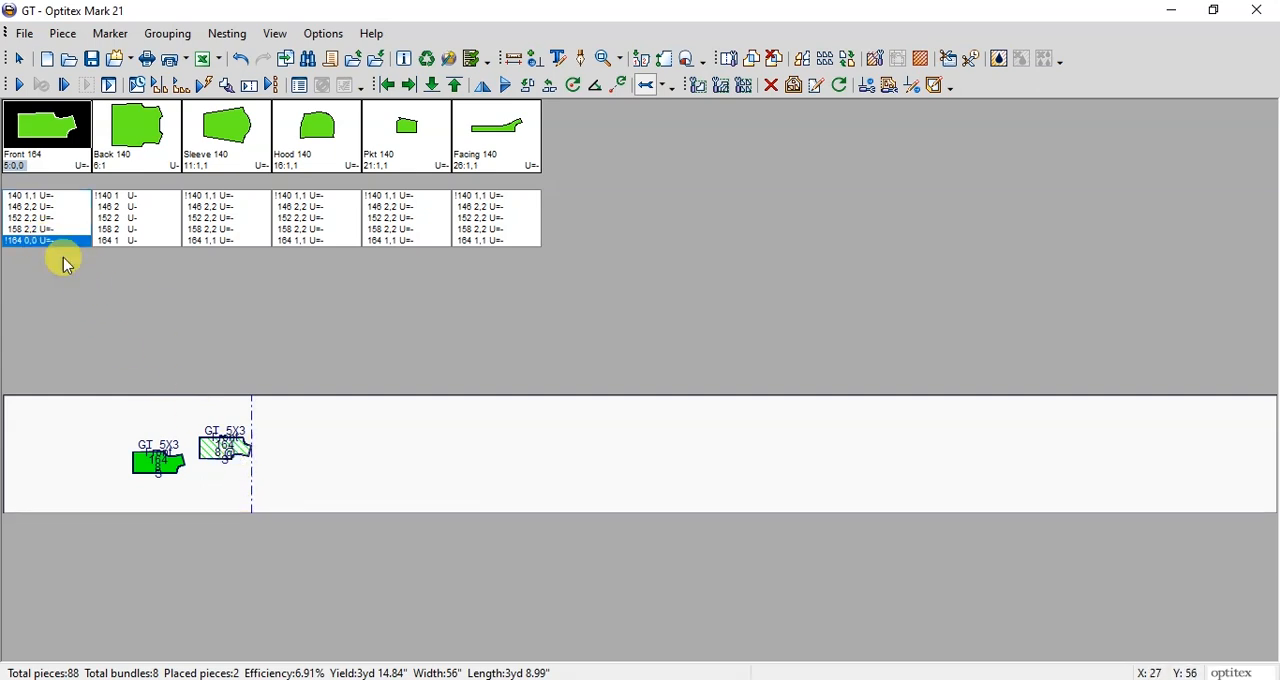
{"action": "left_click", "coordinate": [318, 470]}
{"action": "left_click", "coordinate": [322, 464]}
{"action": "left_click", "coordinate": [322, 459]}
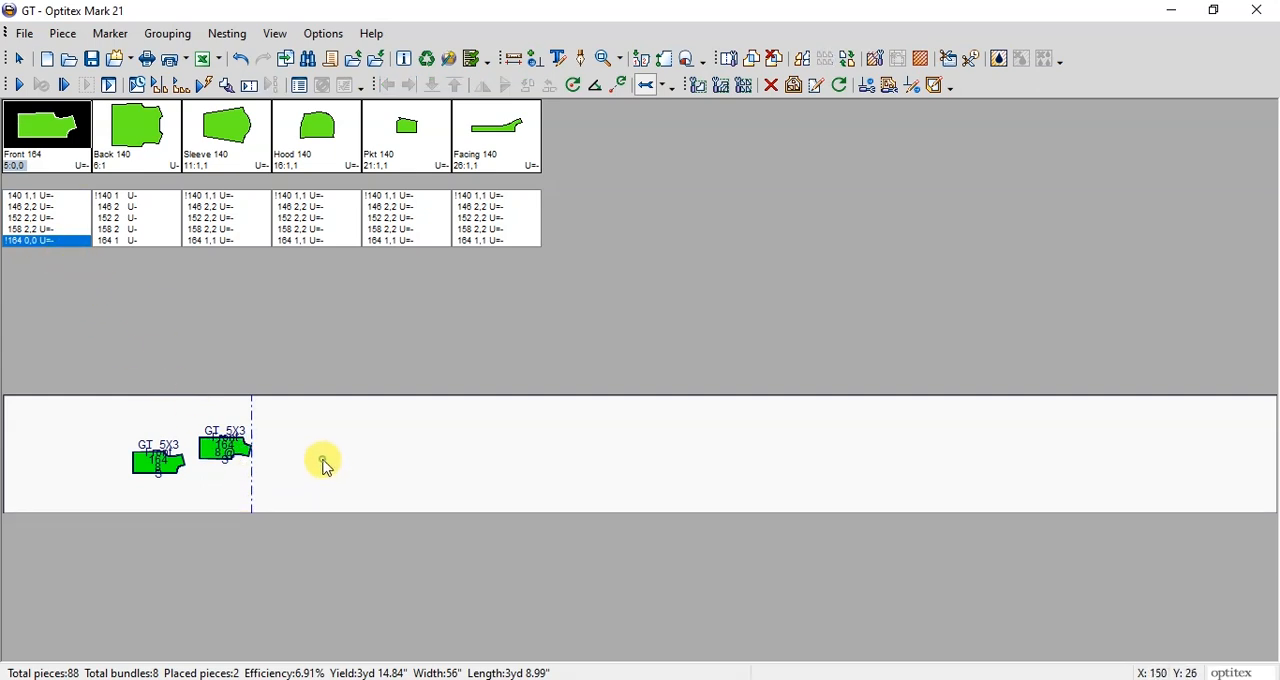
Step: Move the two size 164 Front pieces to the start of the marker, one at each lengthwise edge
{"action": "left_click", "coordinate": [25, 229]}
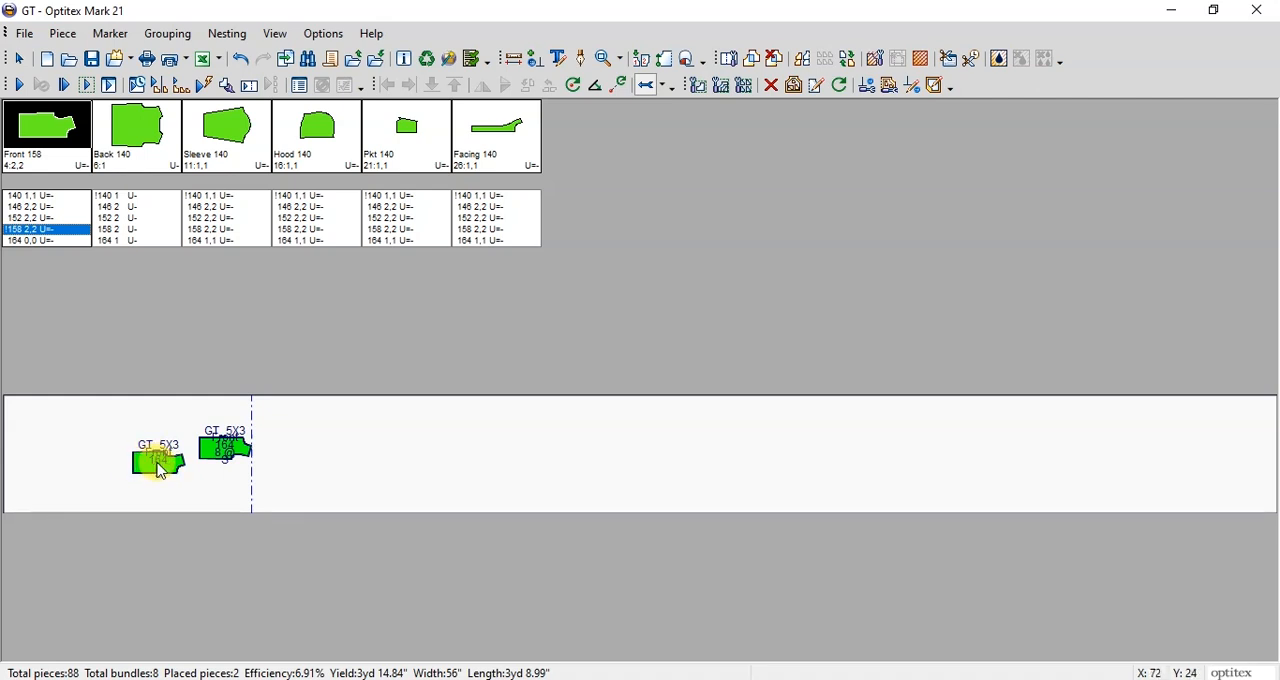
{"action": "left_click", "coordinate": [160, 465]}
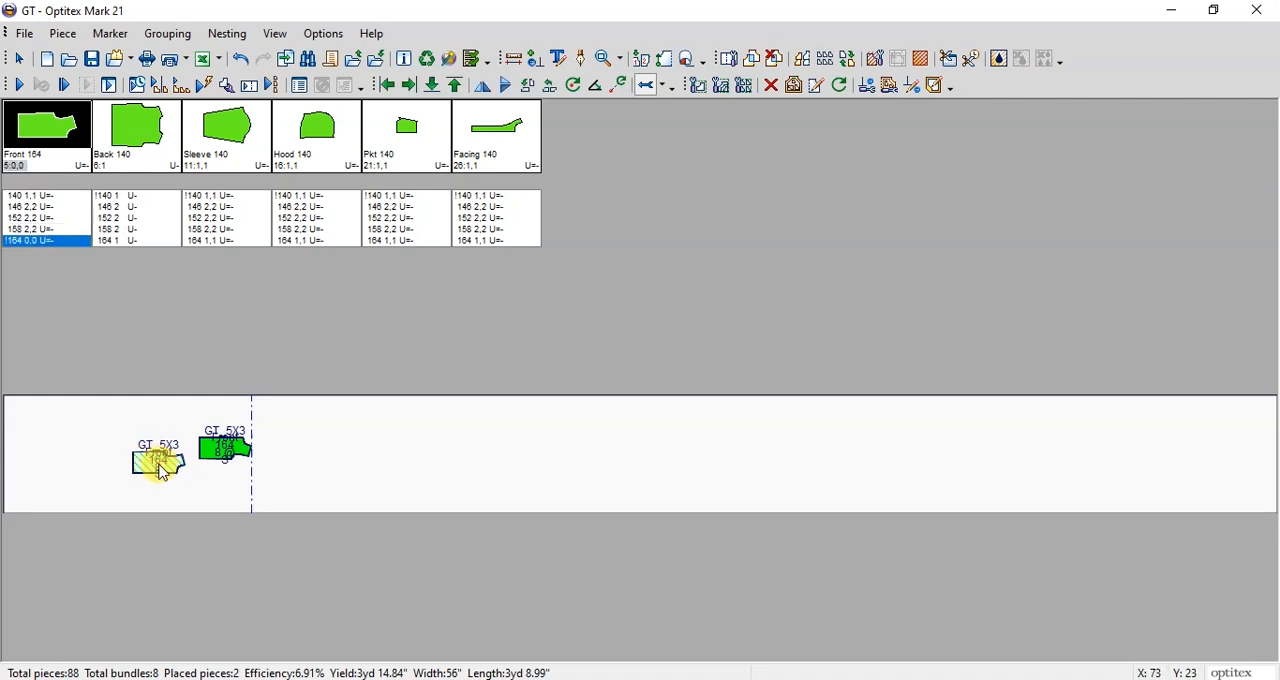
{"action": "mouse_move", "coordinate": [49, 488]}
{"action": "right_mouse_down"}
{"action": "mouse_move", "coordinate": [62, 438]}
{"action": "mouse_move", "coordinate": [78, 478]}
{"action": "mouse_move", "coordinate": [88, 428]}
{"action": "mouse_move", "coordinate": [96, 448]}
{"action": "mouse_move", "coordinate": [46, 429]}
{"action": "mouse_move", "coordinate": [35, 407]}
{"action": "right_mouse_up"}
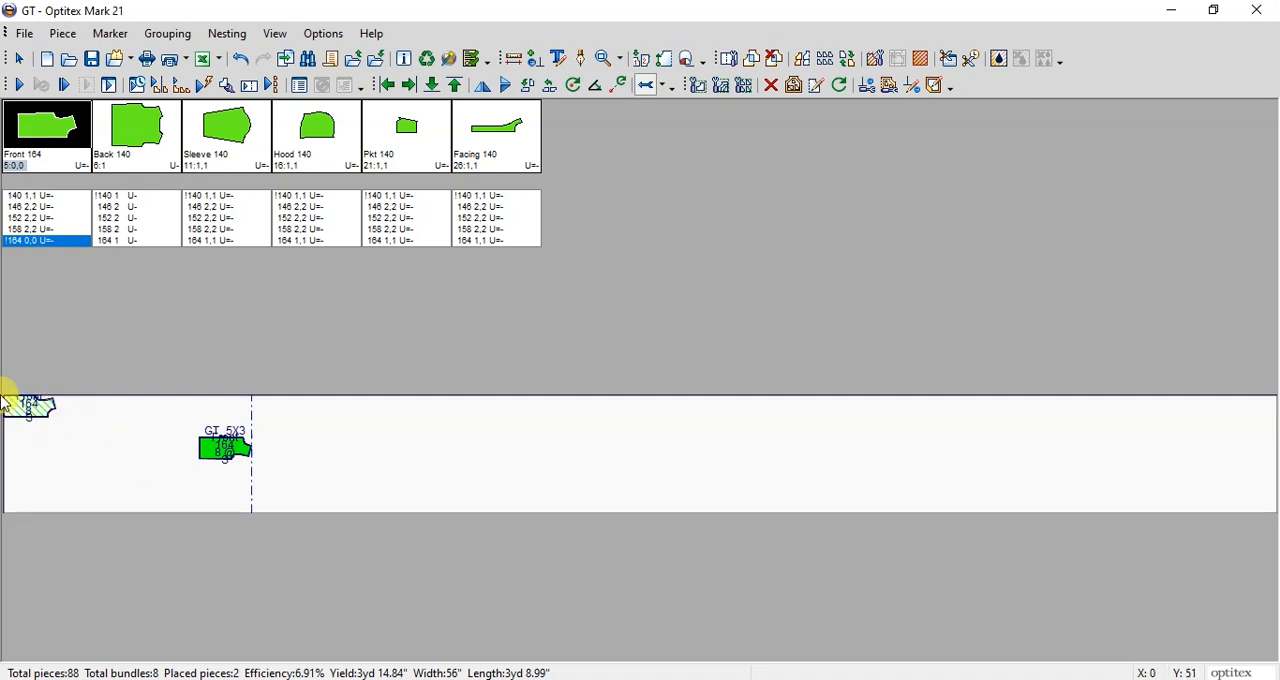
{"action": "right_click_drag", "start_coordinate": [225, 449], "coordinate": [28, 499]}
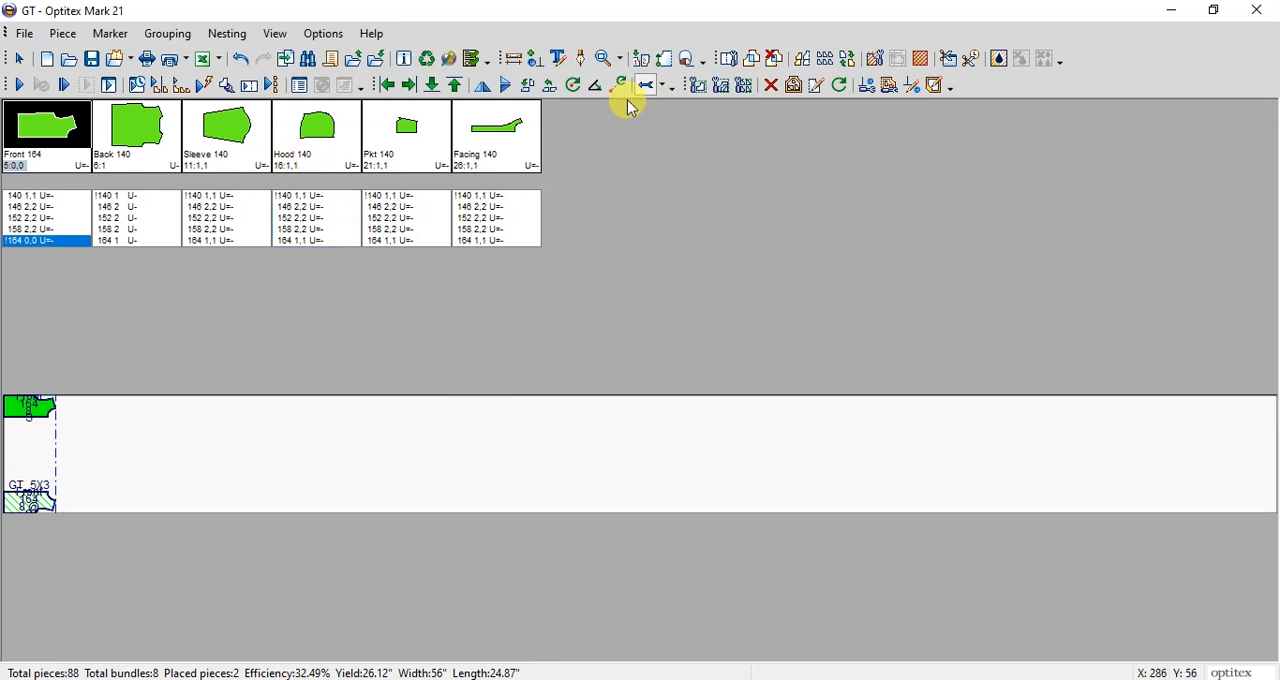
Step: Fit all placed pieces in the view and move the upper Front piece to mid-width, away from the marker's start
{"action": "left_click", "coordinate": [622, 62]}
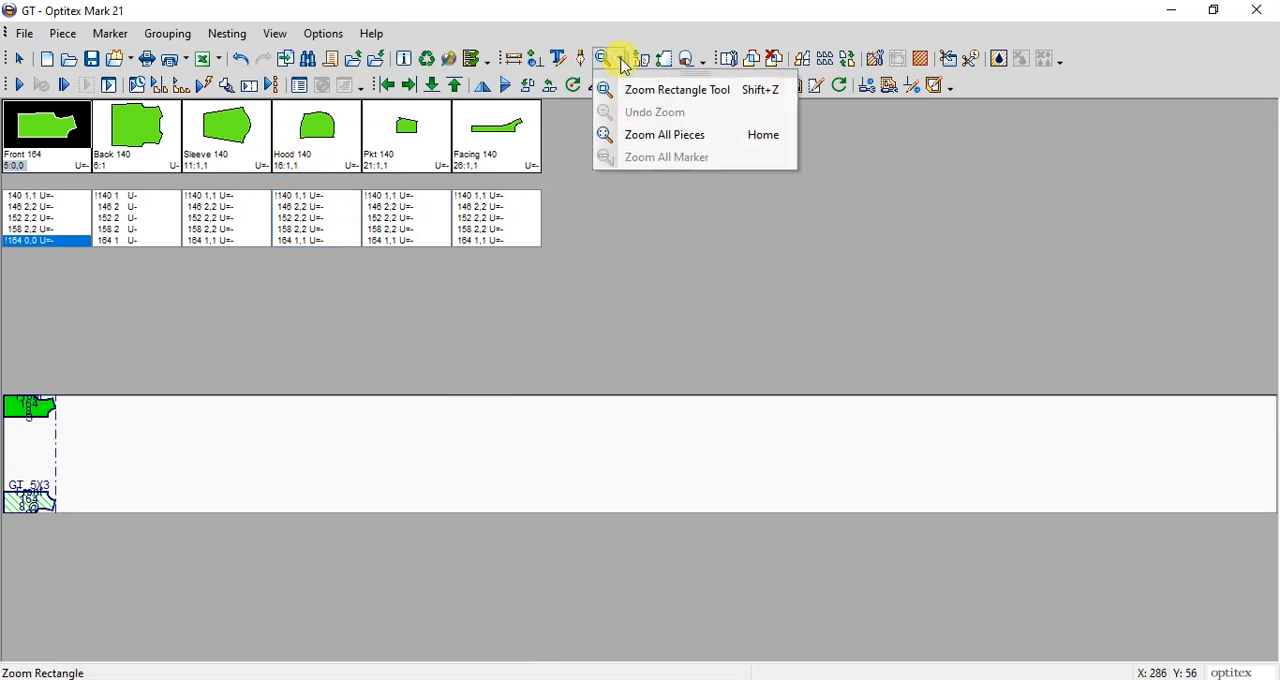
{"action": "left_click", "coordinate": [669, 144]}
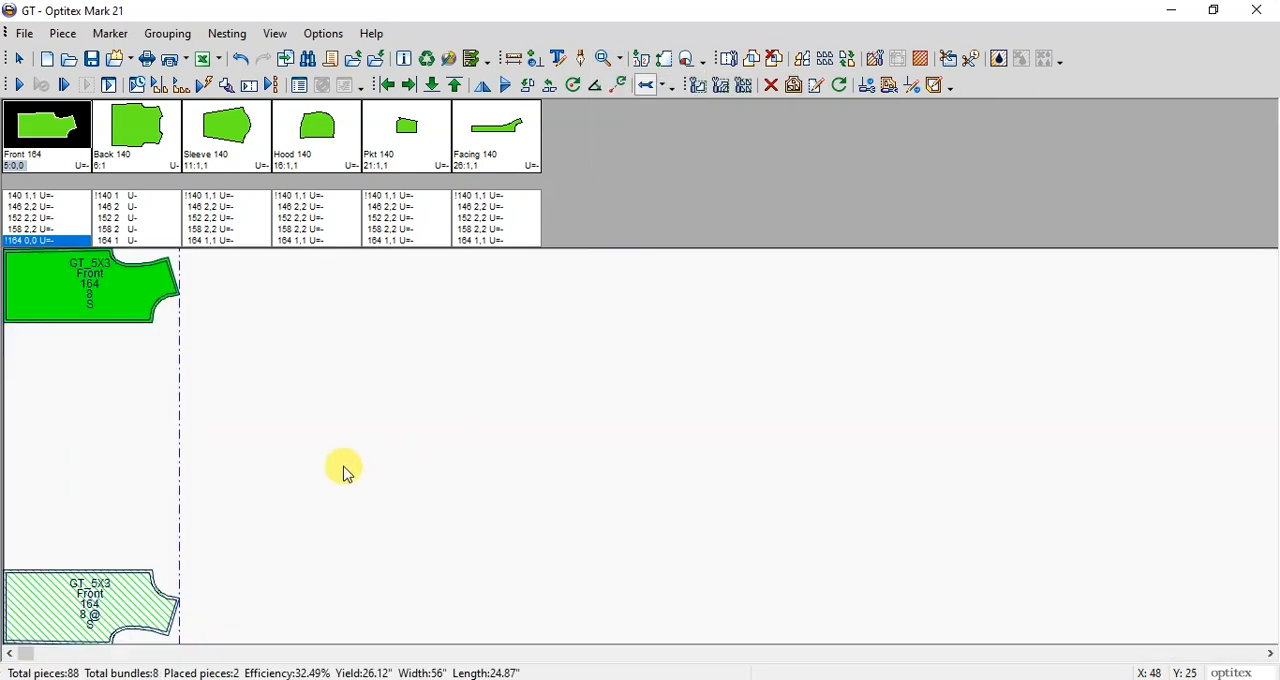
{"action": "left_click", "coordinate": [131, 468]}
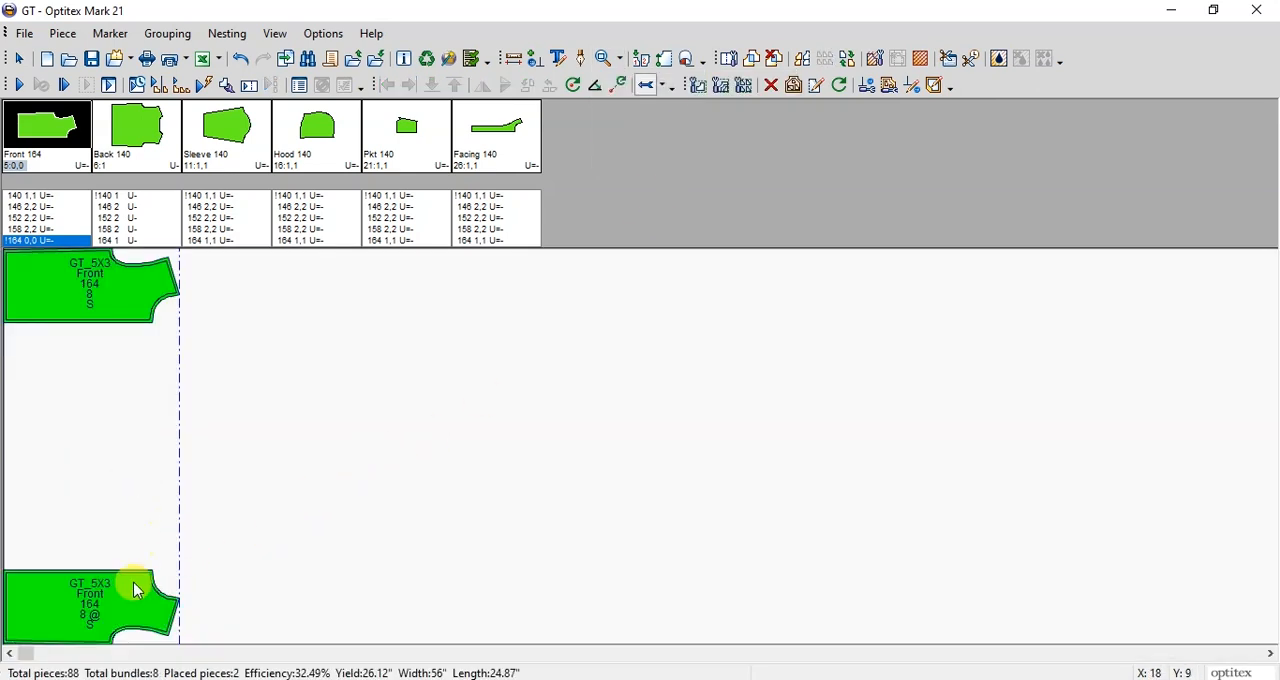
{"action": "left_click", "coordinate": [204, 514]}
{"action": "mouse_move", "coordinate": [95, 288]}
{"action": "left_mouse_down"}
{"action": "mouse_move", "coordinate": [95, 534]}
{"action": "mouse_move", "coordinate": [156, 415]}
{"action": "left_mouse_up"}
{"action": "left_click", "coordinate": [320, 428]}
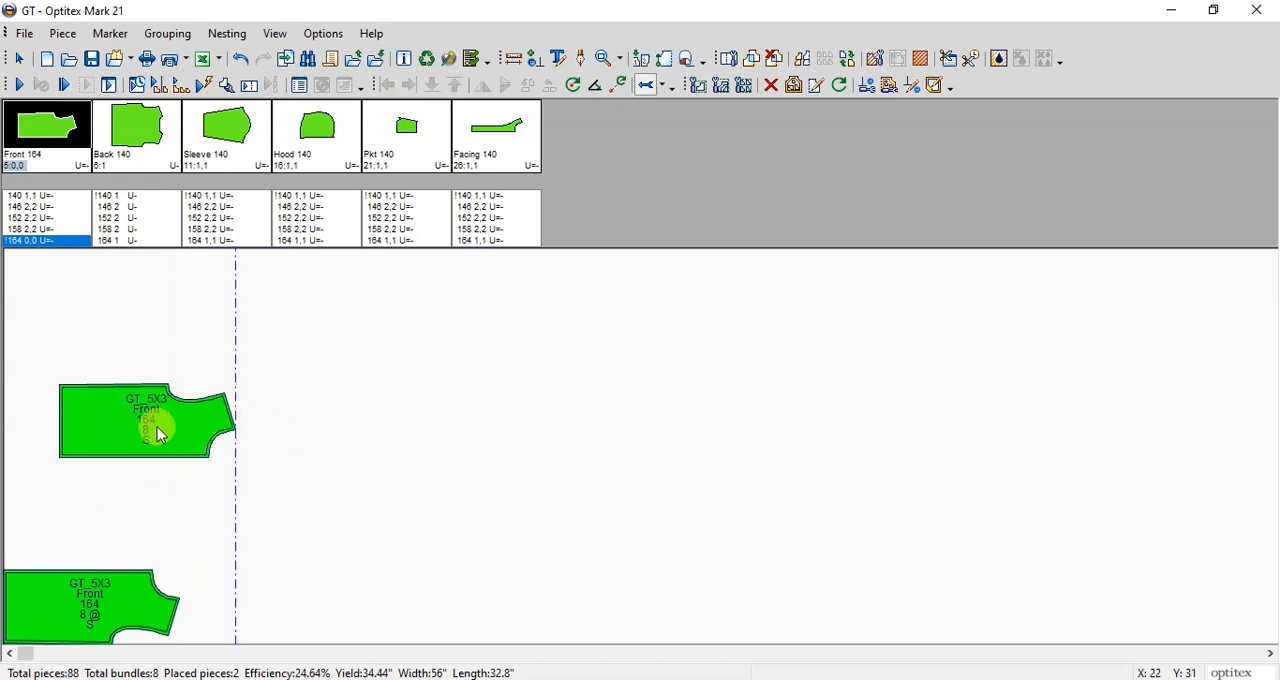
Step: Rotate the moved Front piece 180 degrees and back, and butt it against the lower Front piece at the marker's start
{"action": "left_click", "coordinate": [160, 436]}
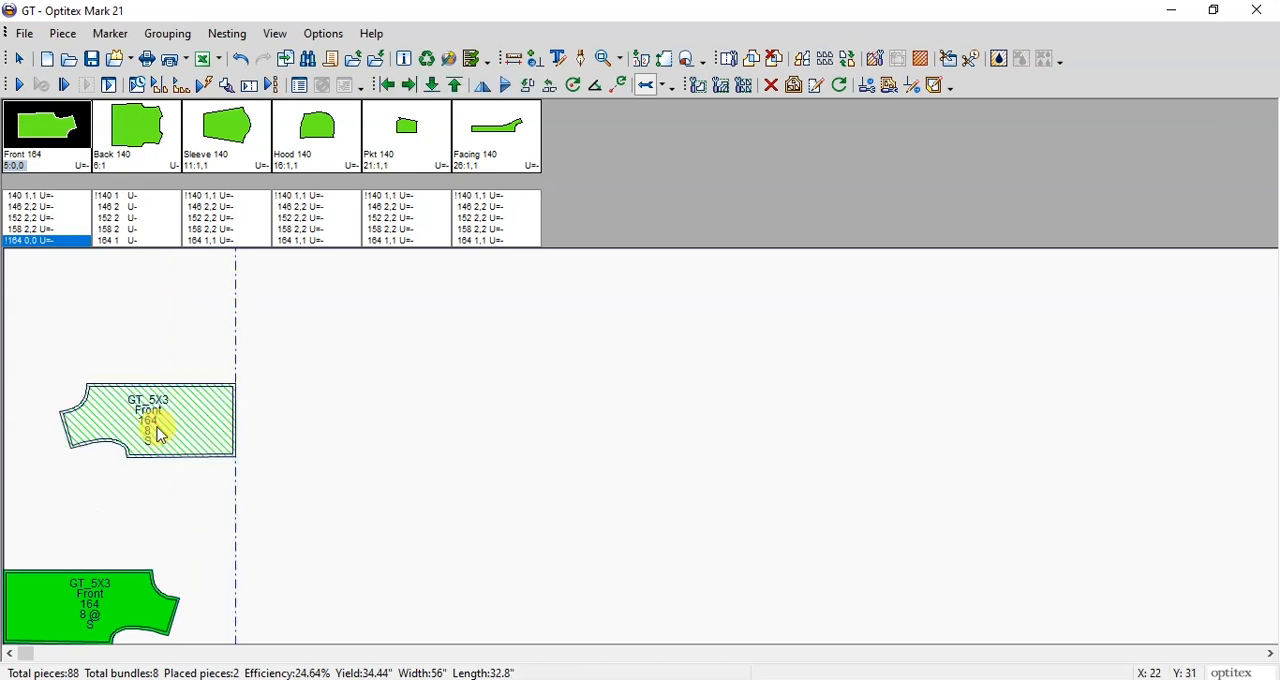
{"action": "right_click", "coordinate": [157, 430]}
{"action": "left_click_drag", "start_coordinate": [160, 436], "coordinate": [49, 517]}
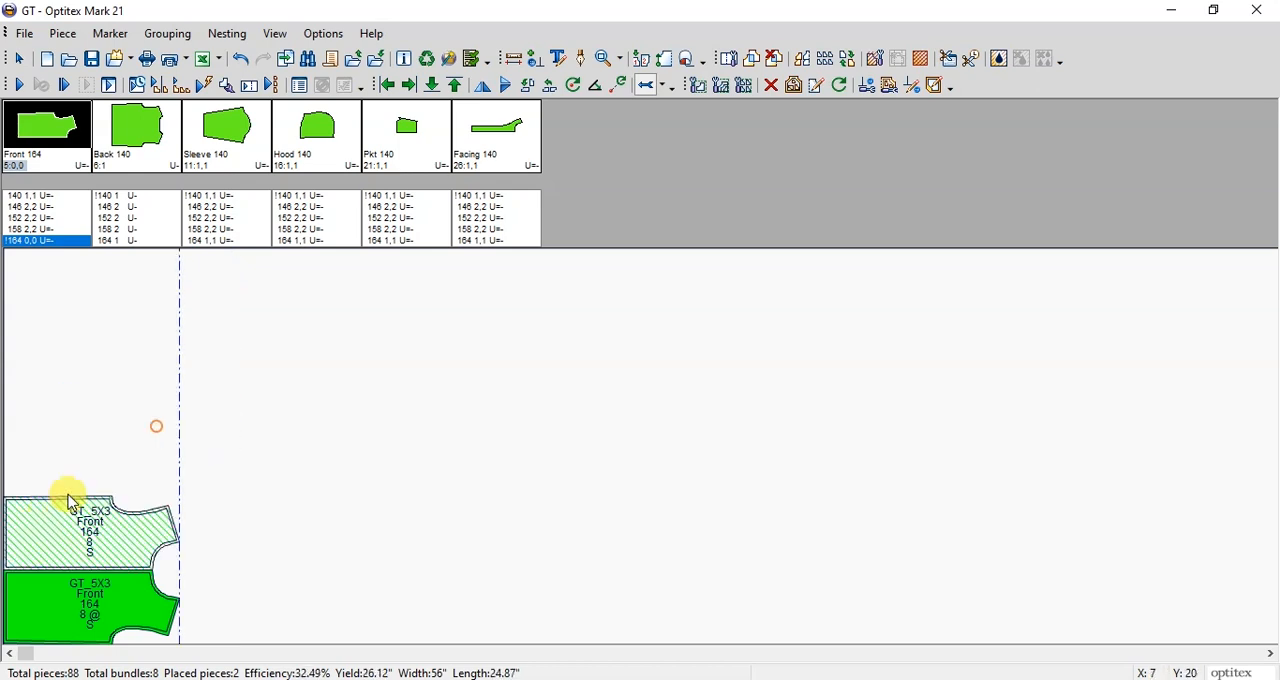
{"action": "left_click", "coordinate": [290, 395]}
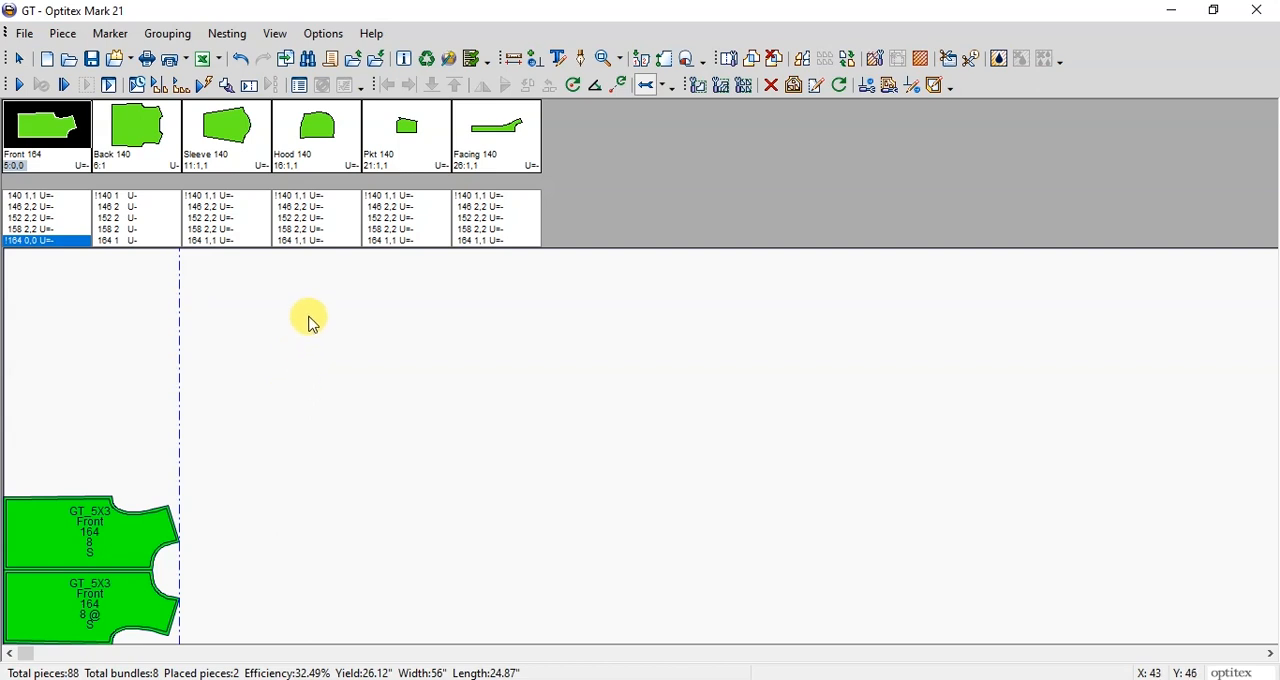
Step: Place both size 164 Sleeve pieces on the marker, one above the other
{"action": "left_click", "coordinate": [228, 241]}
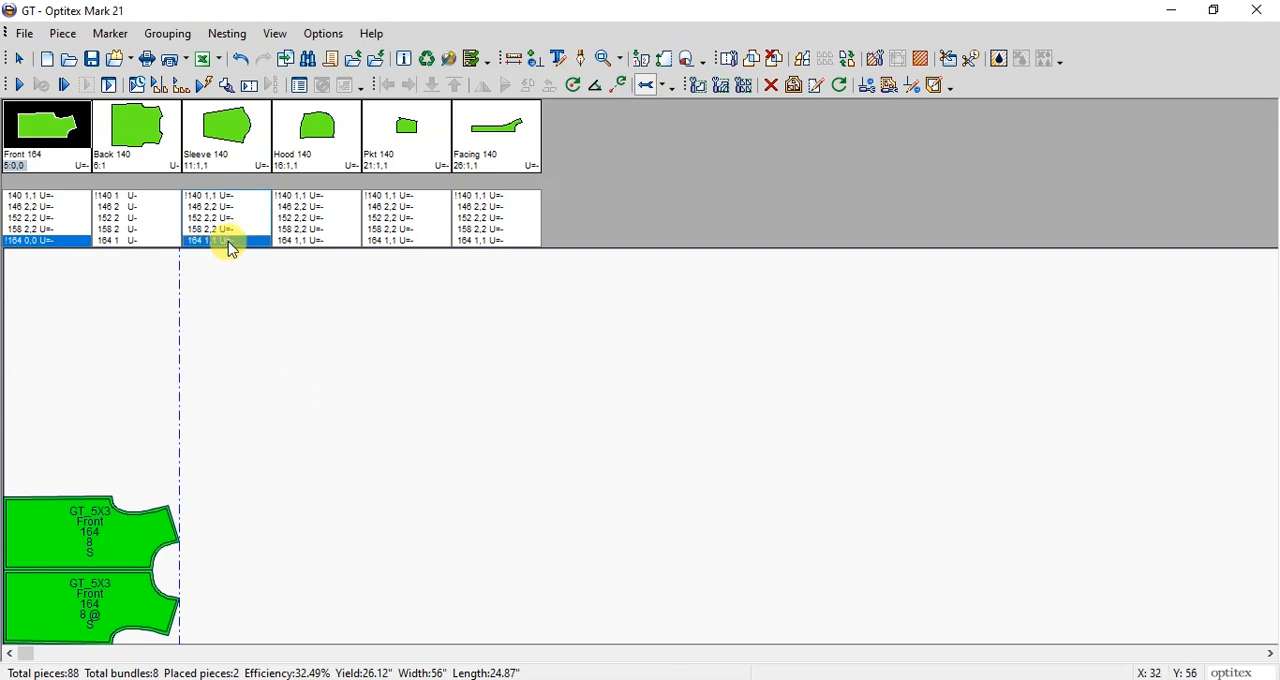
{"action": "left_click", "coordinate": [370, 368]}
{"action": "key", "text": "space"}
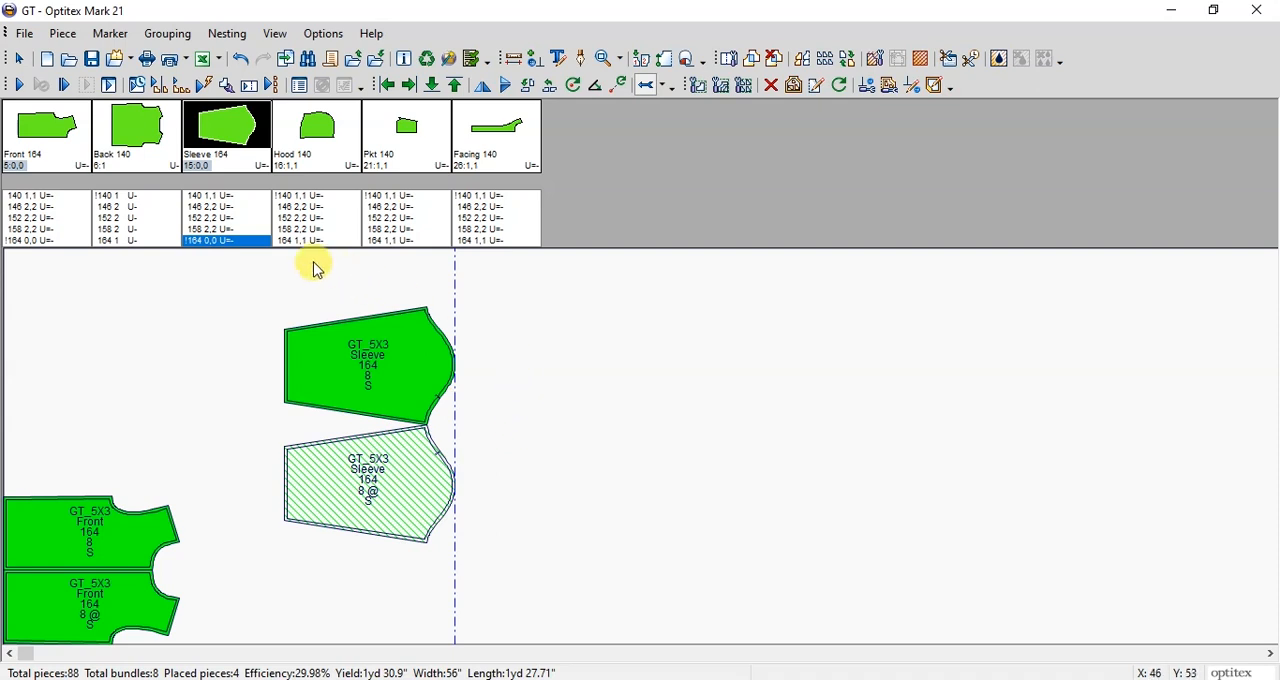
Step: Place all four size 158 Sleeve pieces on the marker and shift one of the purple ones slightly along the upper edge
{"action": "left_click", "coordinate": [226, 230]}
{"action": "left_click", "coordinate": [730, 438]}
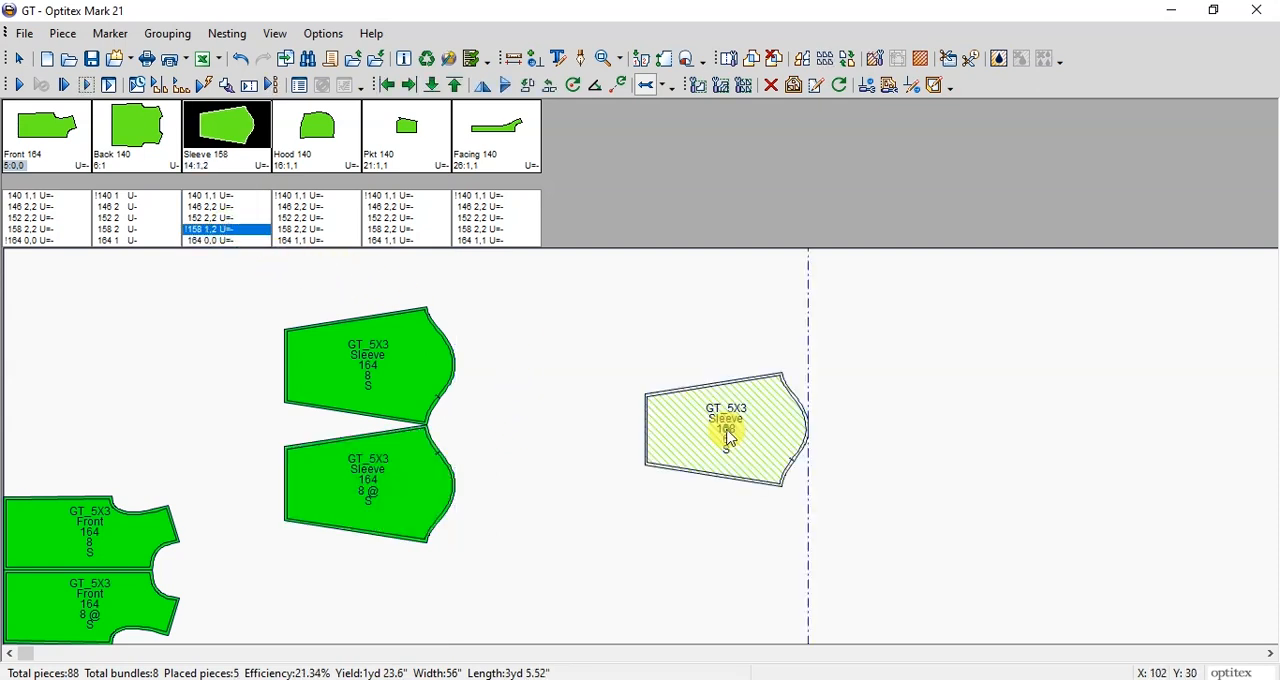
{"action": "left_click", "coordinate": [680, 334]}
{"action": "left_click", "coordinate": [908, 420]}
{"action": "left_click", "coordinate": [905, 350]}
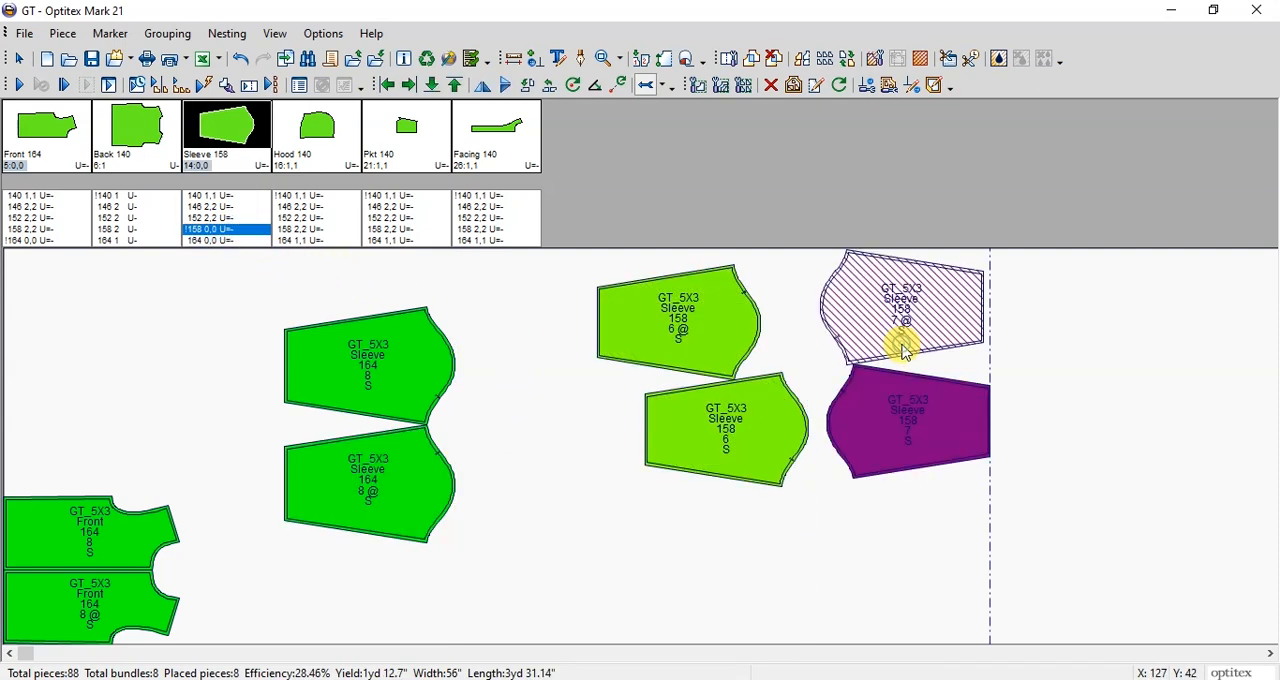
{"action": "left_click", "coordinate": [1051, 411]}
{"action": "left_click_drag", "start_coordinate": [908, 317], "coordinate": [919, 305]}
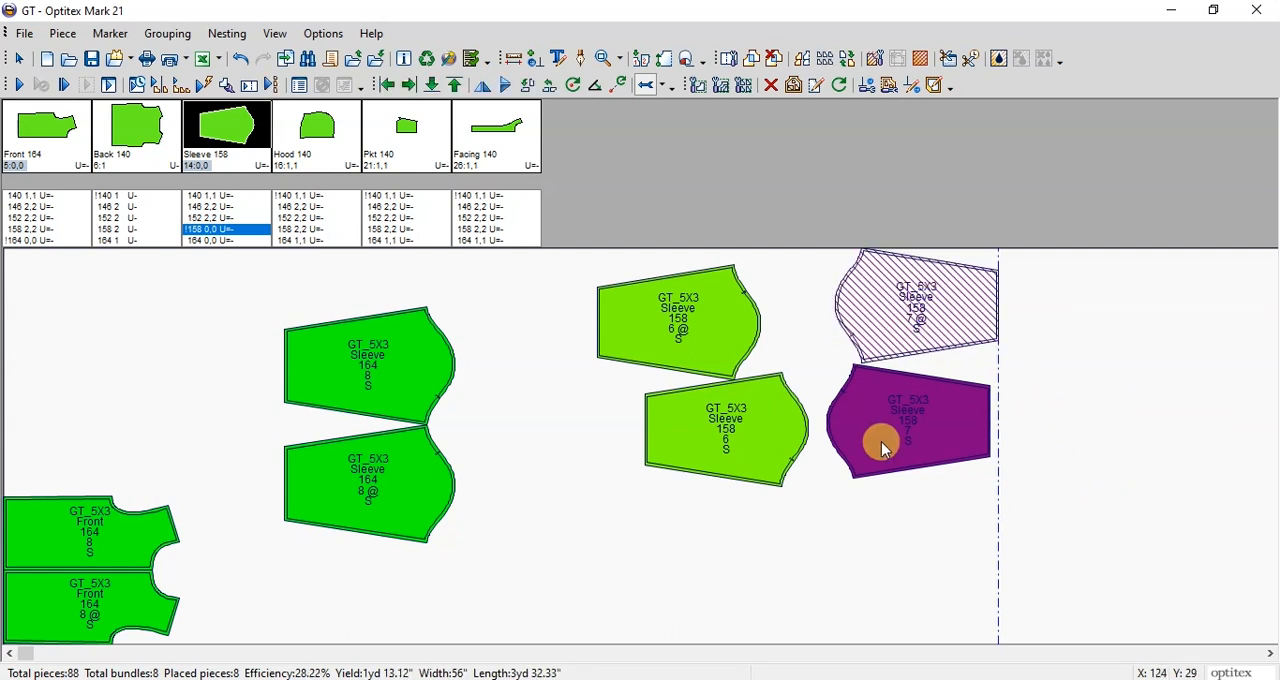
{"action": "left_click", "coordinate": [716, 553]}
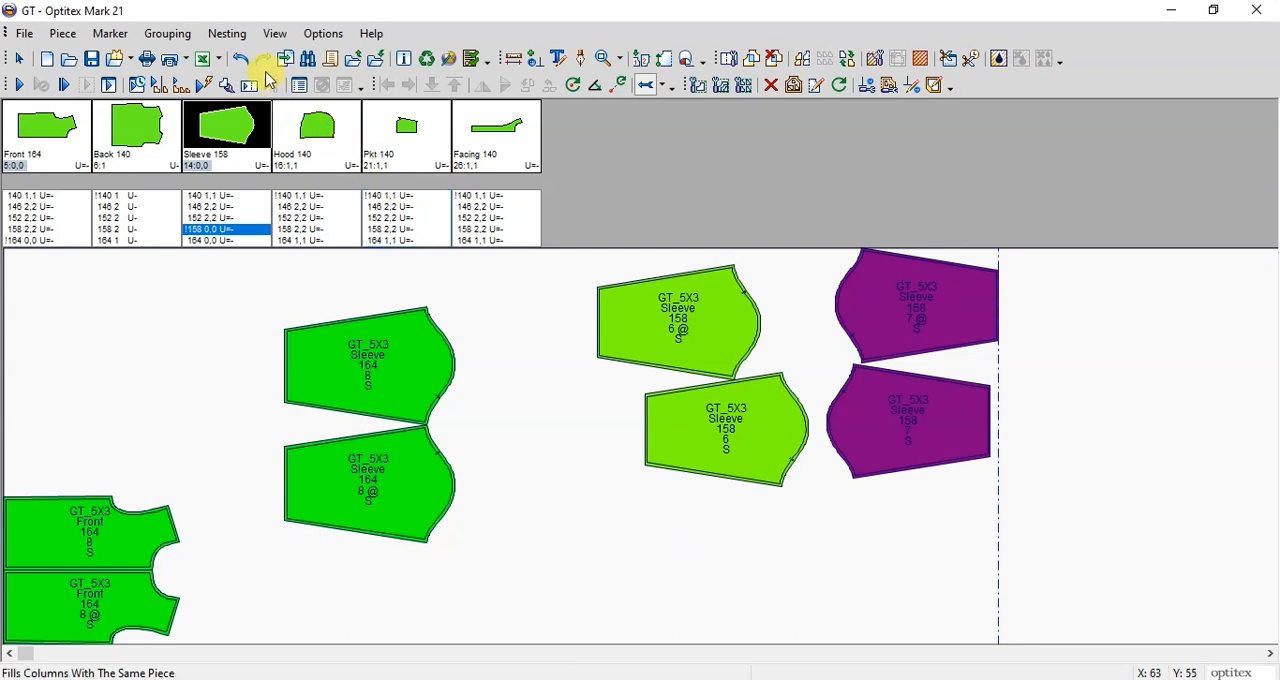
Step: Set the auto nesting time to 3 min
{"action": "left_click", "coordinate": [238, 38]}
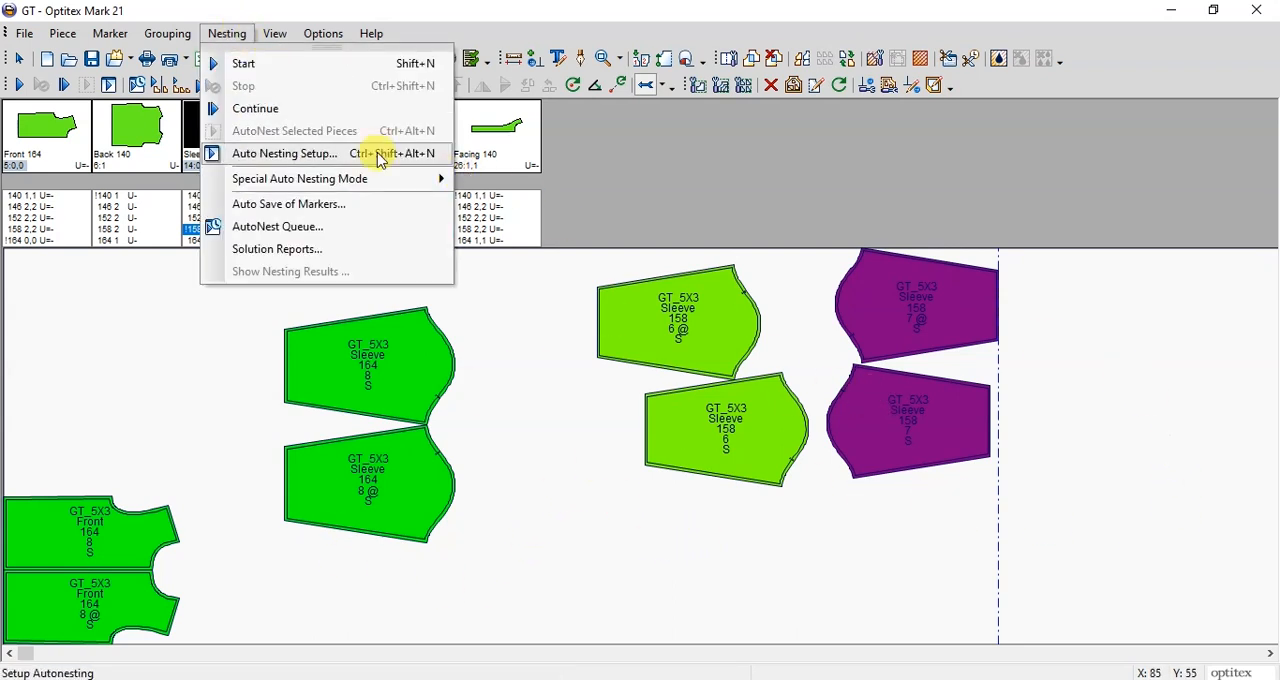
{"action": "left_click", "coordinate": [282, 156]}
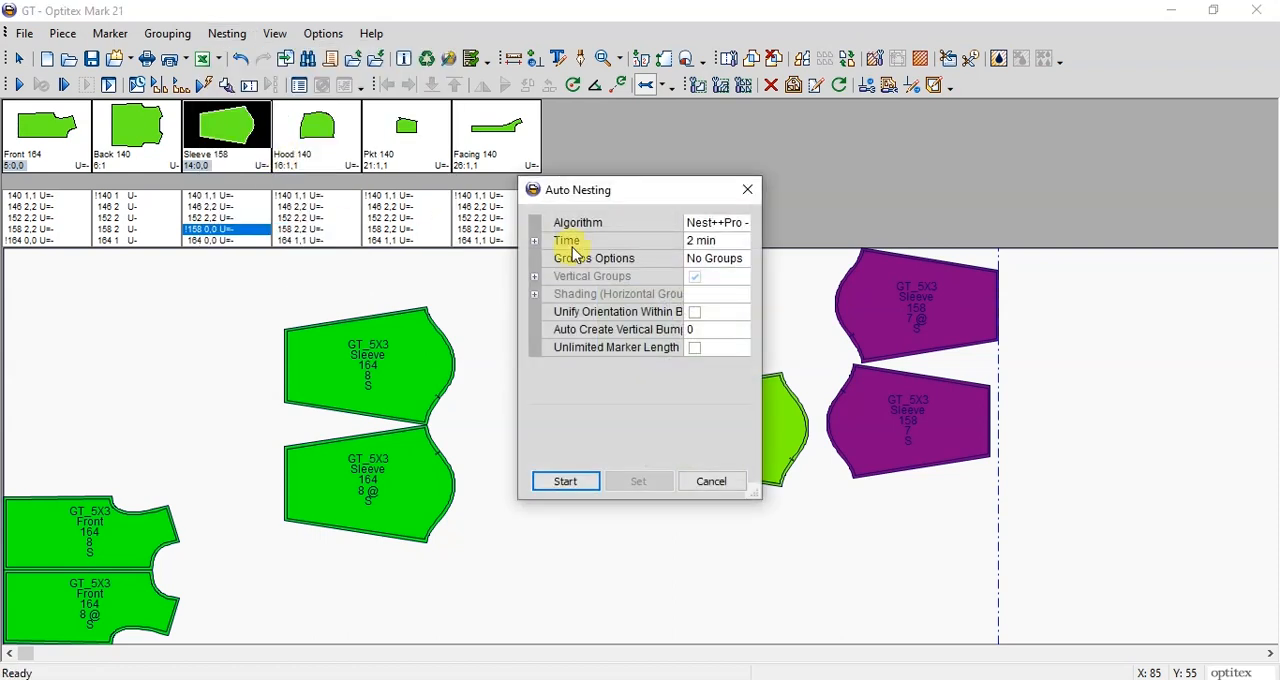
{"action": "left_click", "coordinate": [720, 244]}
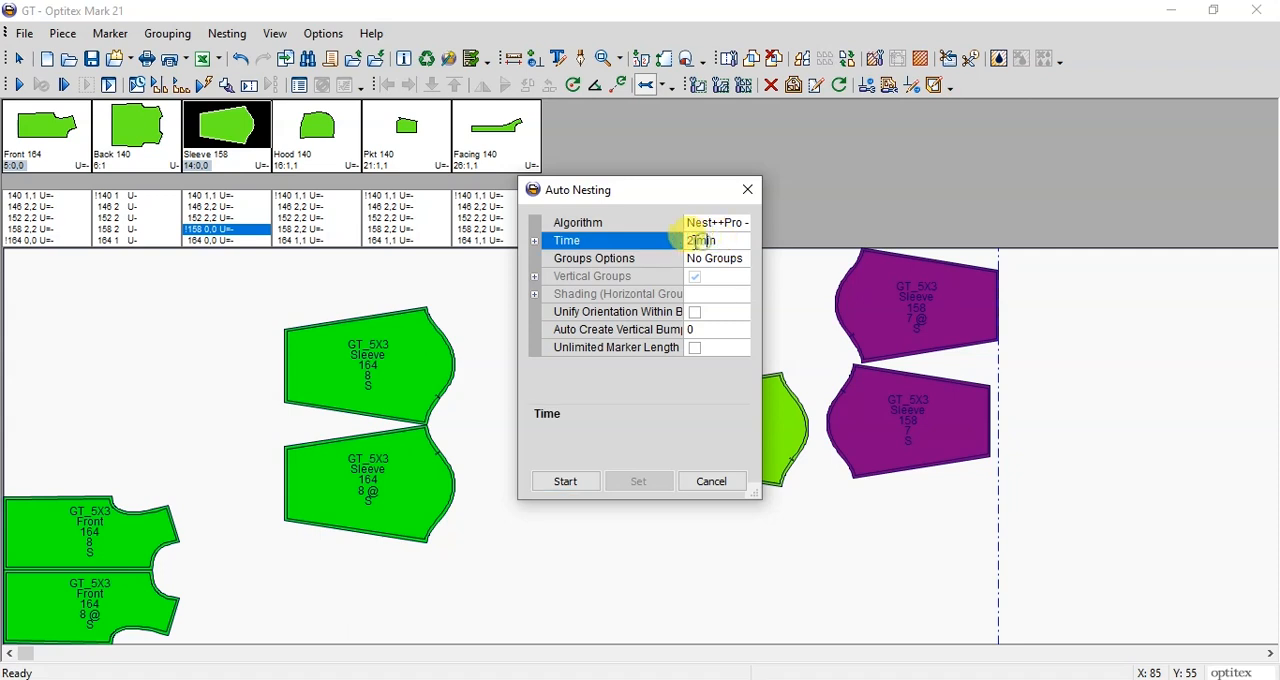
{"action": "double_click", "coordinate": [690, 239]}
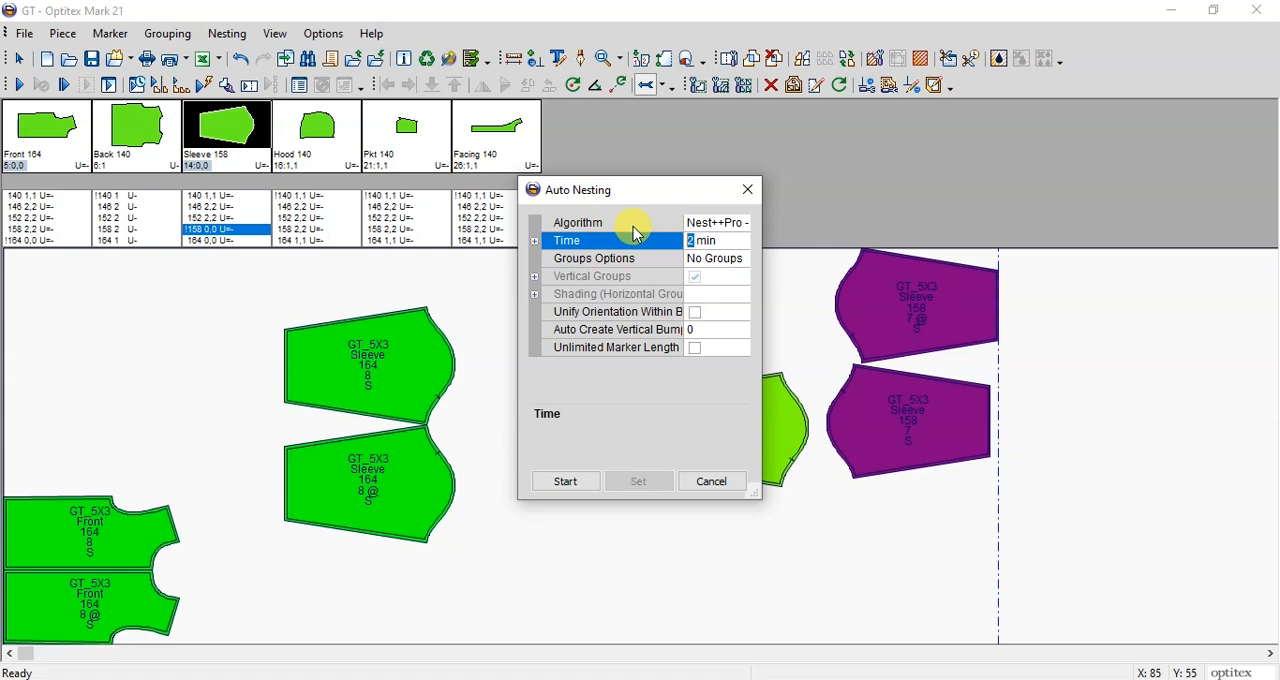
{"action": "type", "text": "3"}
Step: Start the auto nesting, agree to clear the manually placed pieces, and view the whole nested marker
{"action": "left_click", "coordinate": [570, 489]}
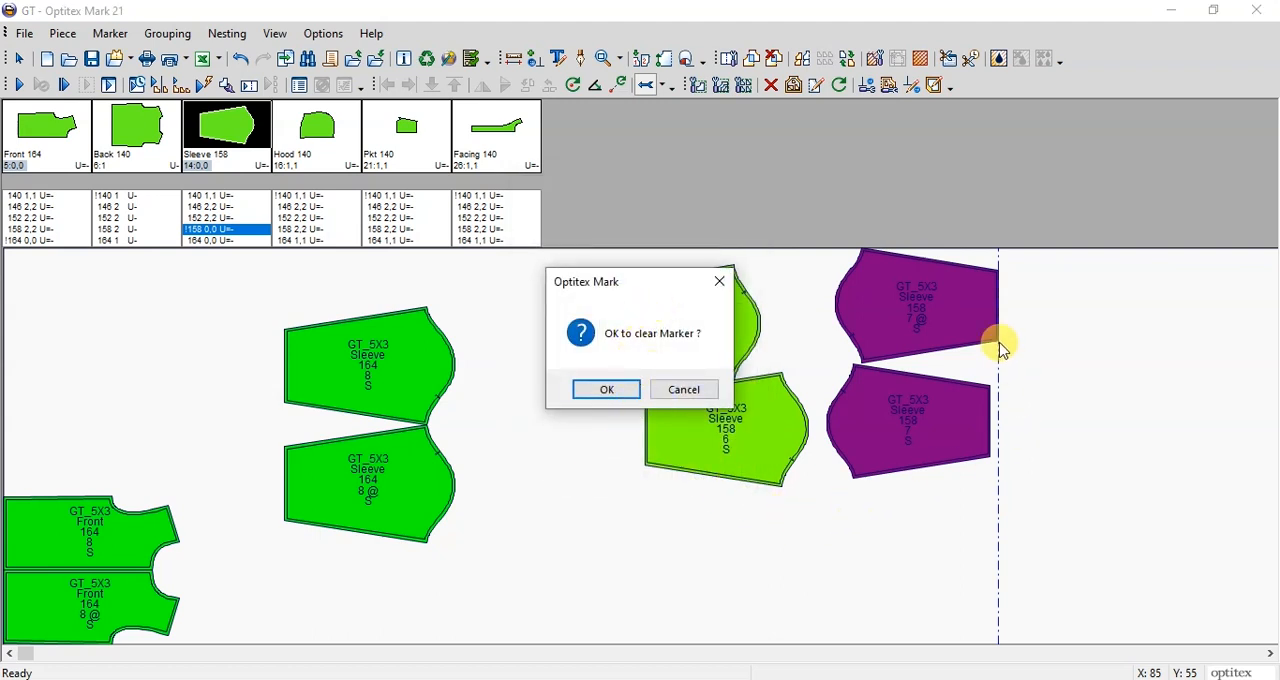
{"action": "left_click", "coordinate": [604, 390]}
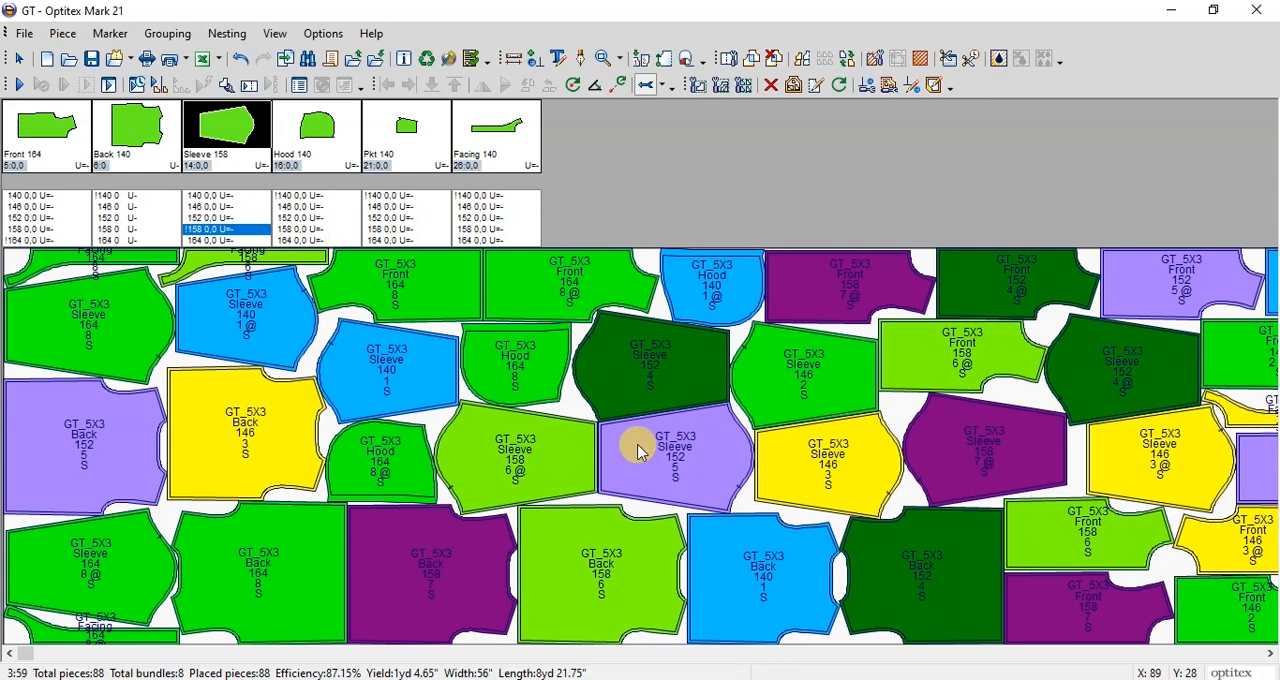
{"action": "scroll", "coordinate": [679, 570], "scroll_direction": "down", "scroll_amount": 3}
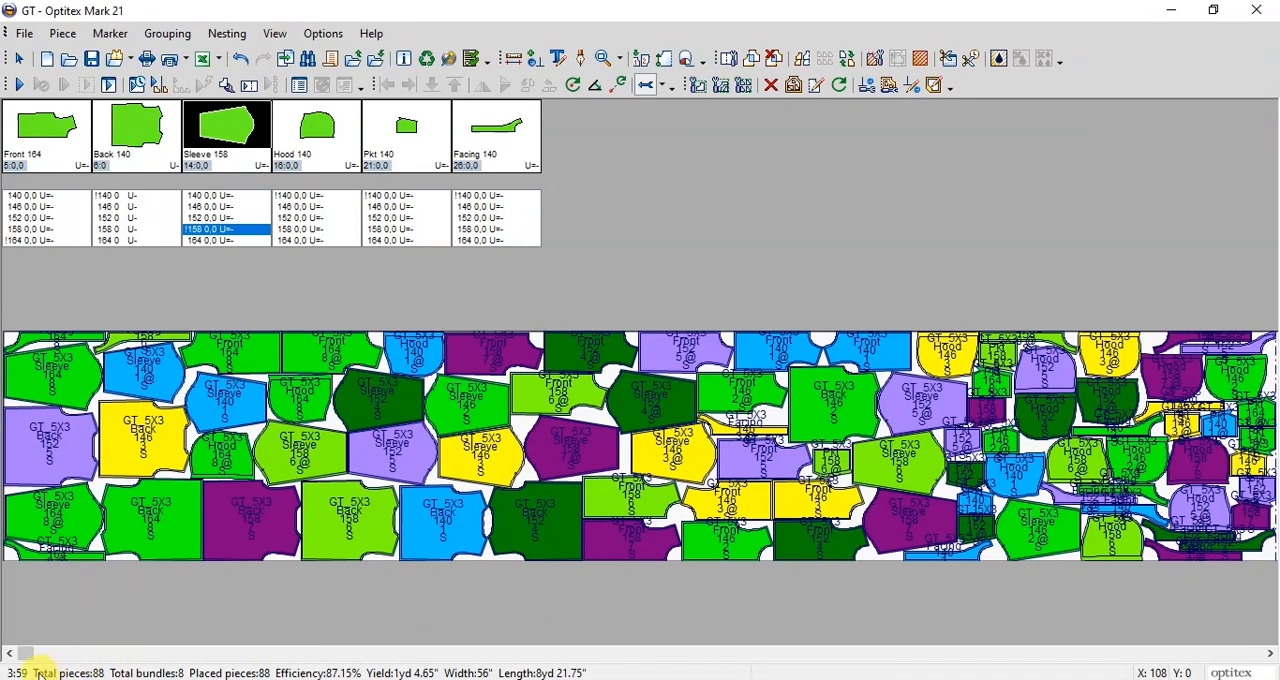